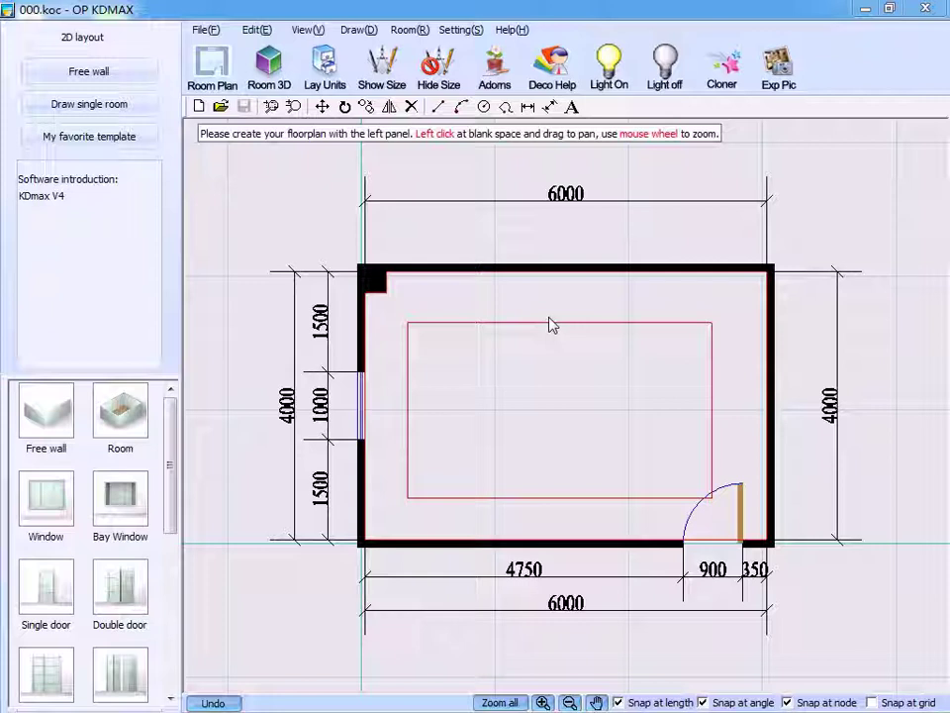
Switch the room plan to the 3D view
click(270, 66)
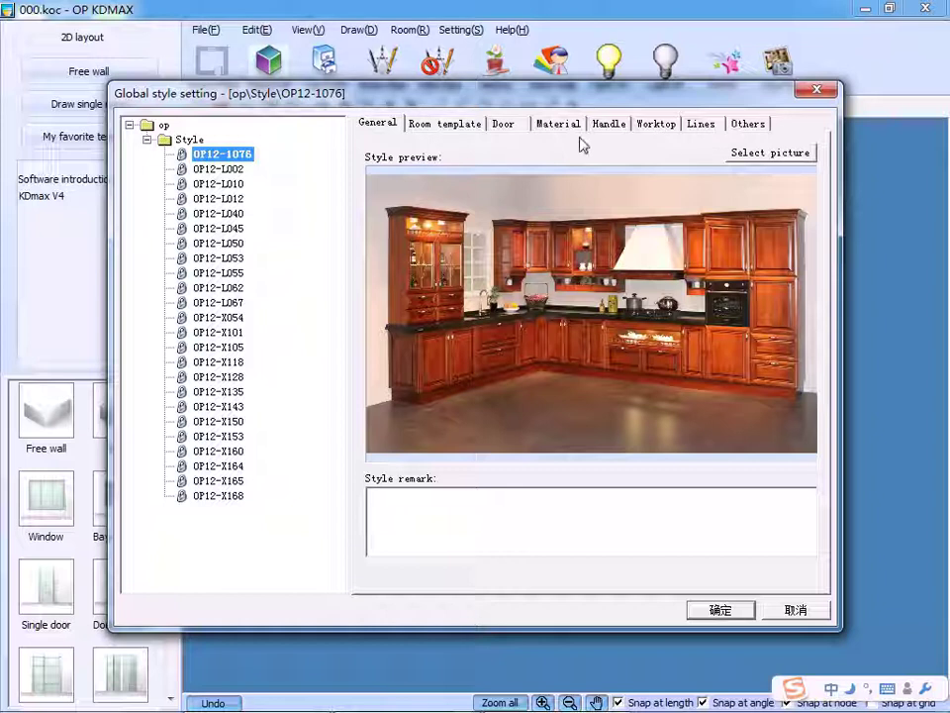
Replace the Kitchen4 room template with Kitchen6.mrt for style OP12-1076
click(442, 129)
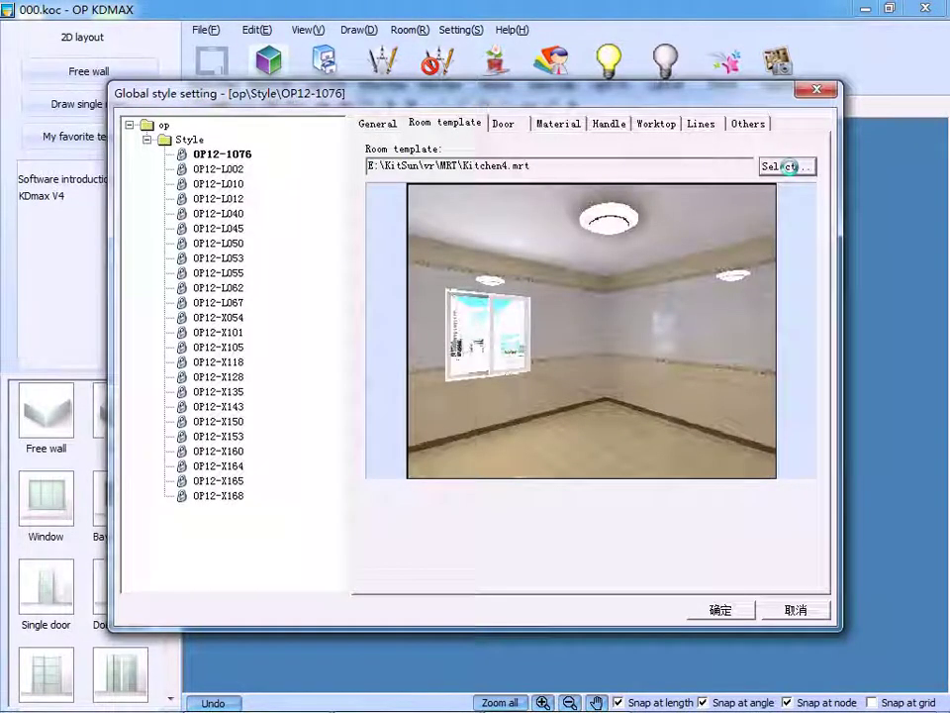
click(790, 170)
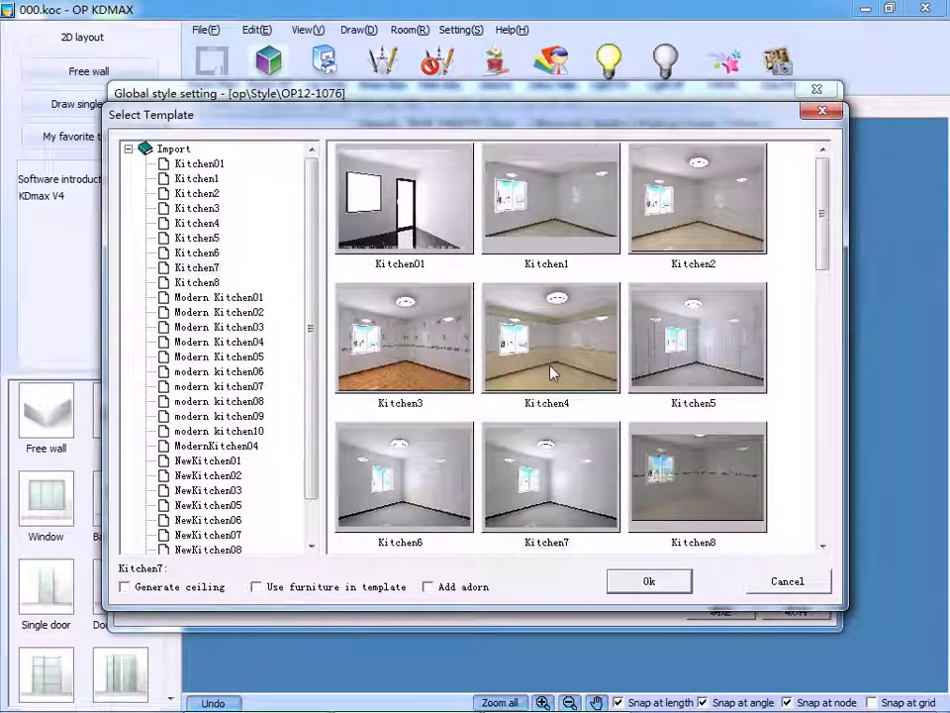
click(417, 497)
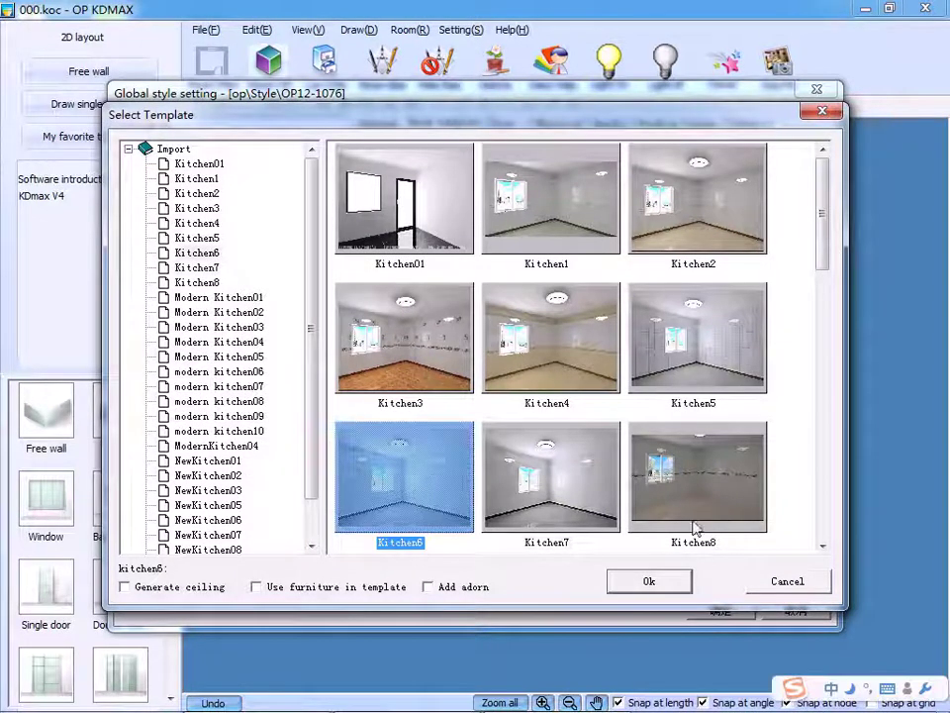
click(665, 584)
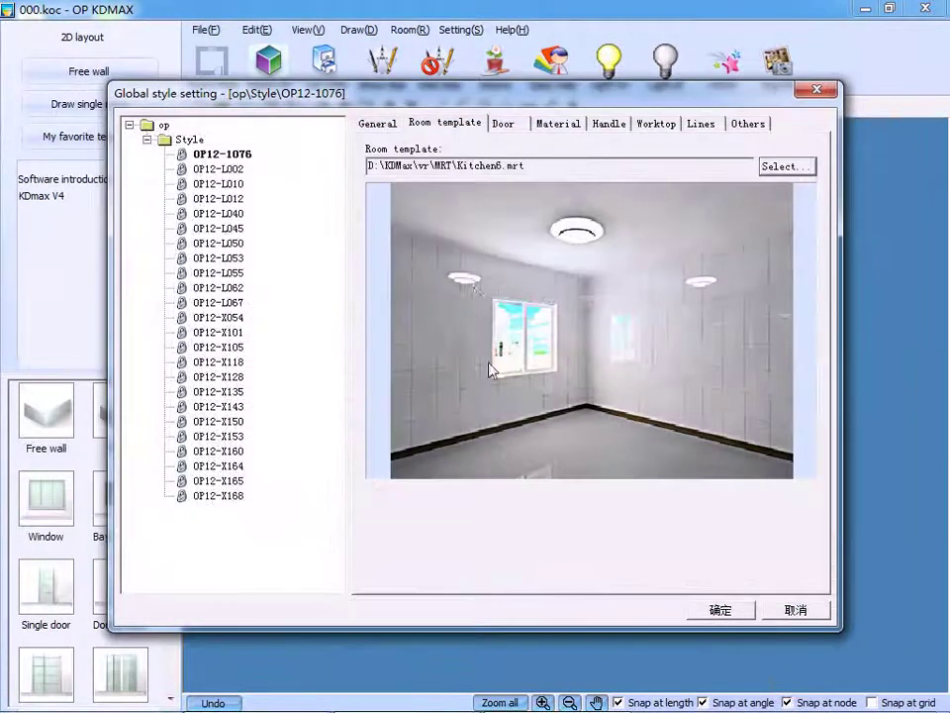
Set the doors to Arylic-high gloss series, Grade A, YMP06 shape, 19MM, colour WBMP102
click(507, 126)
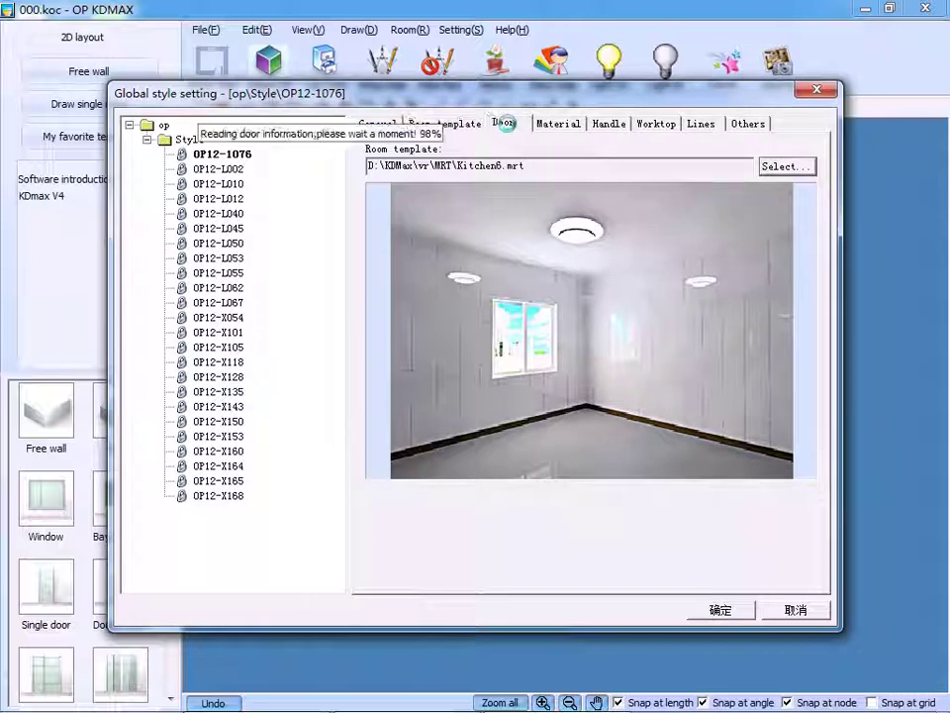
click(787, 166)
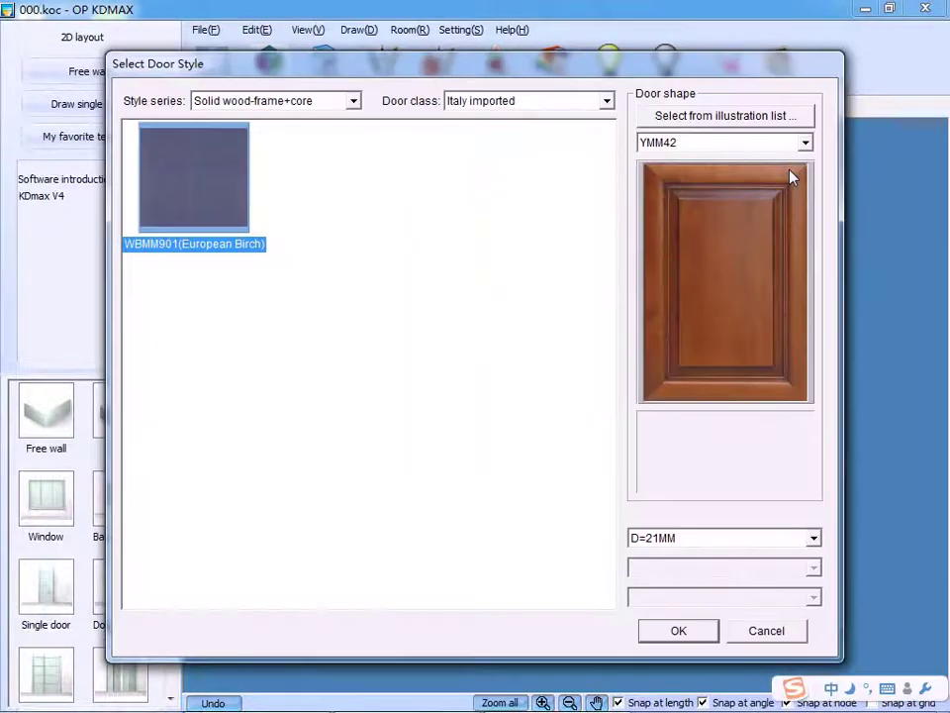
click(353, 102)
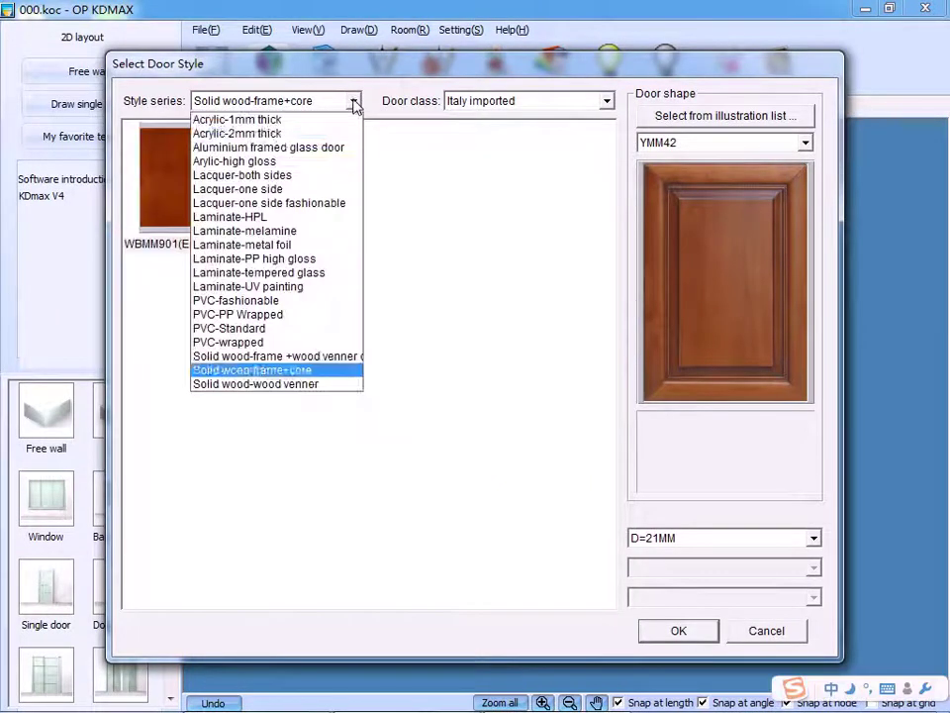
click(251, 161)
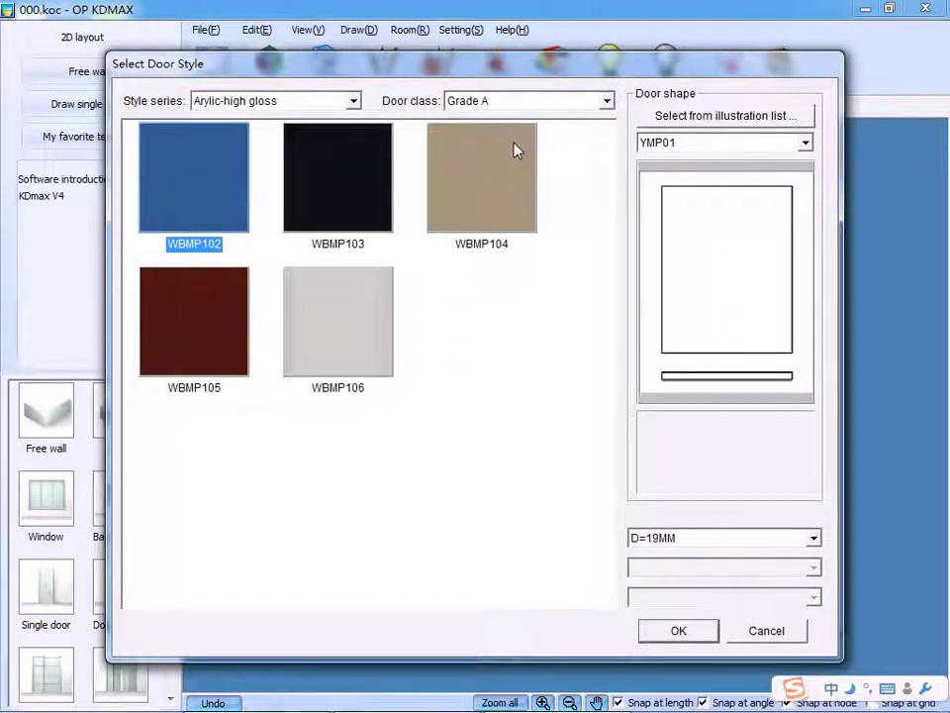
click(607, 102)
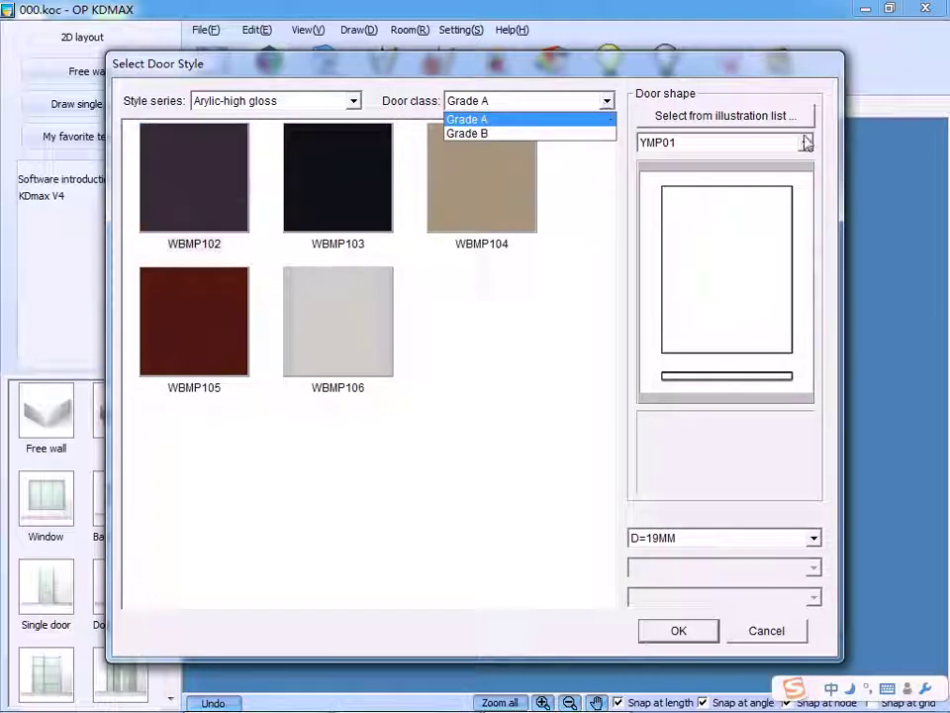
click(775, 118)
click(775, 118)
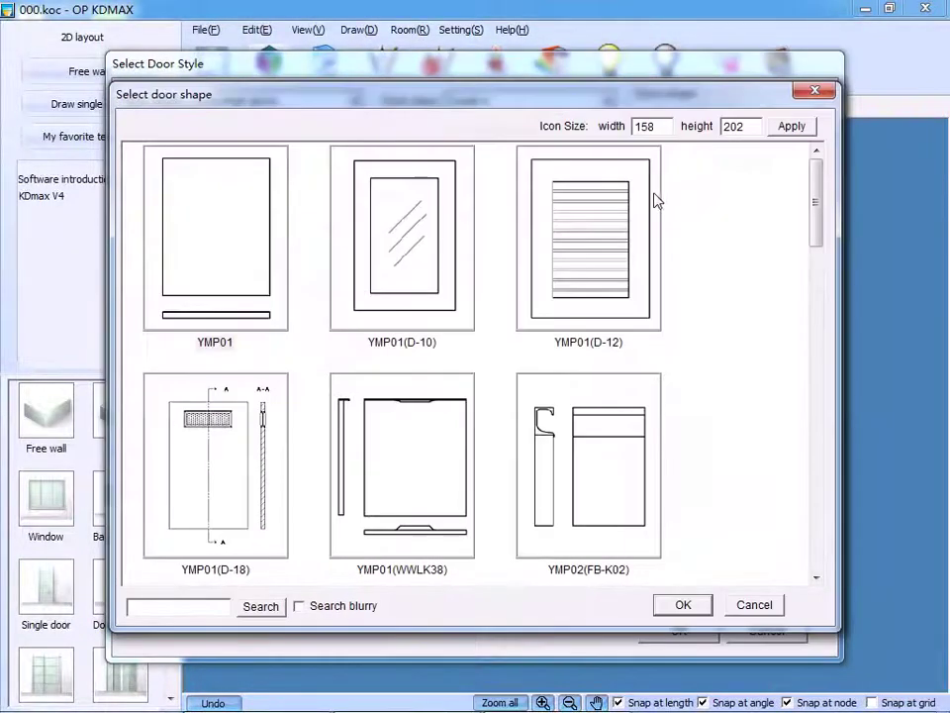
drag(819, 203, 817, 516)
click(356, 297)
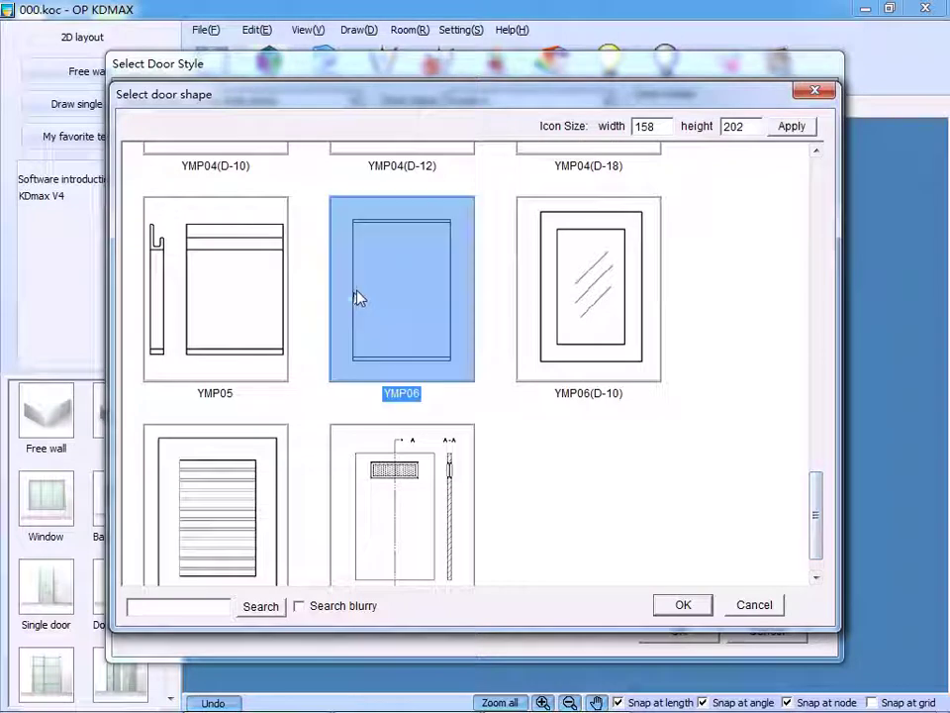
click(664, 605)
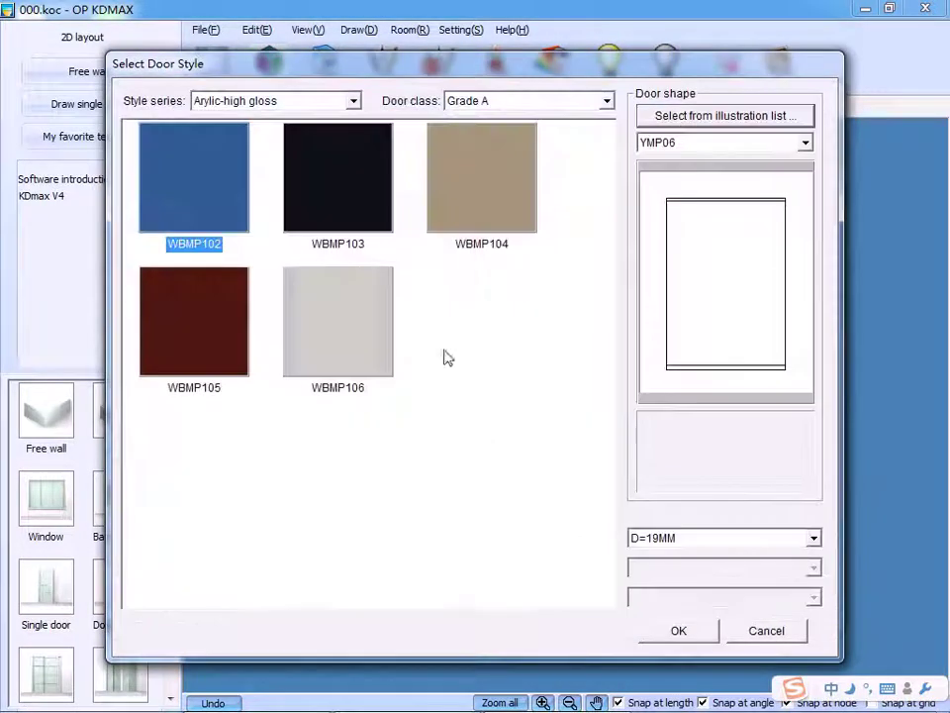
click(679, 631)
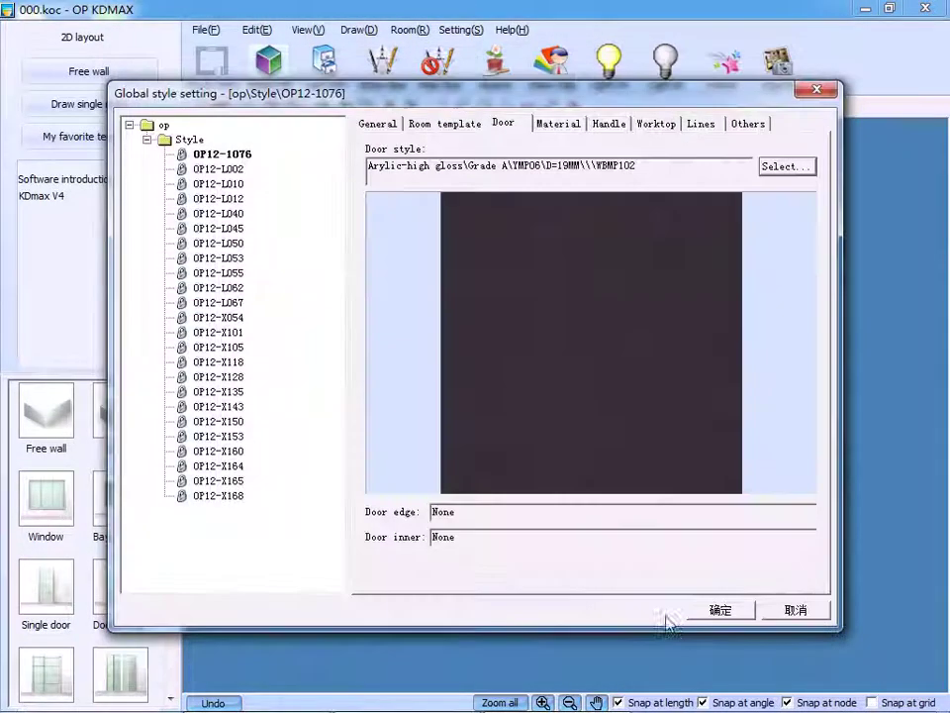
Replace worktop material WTP109 with WTP01 from the acrylic composite grade B countertops
click(552, 128)
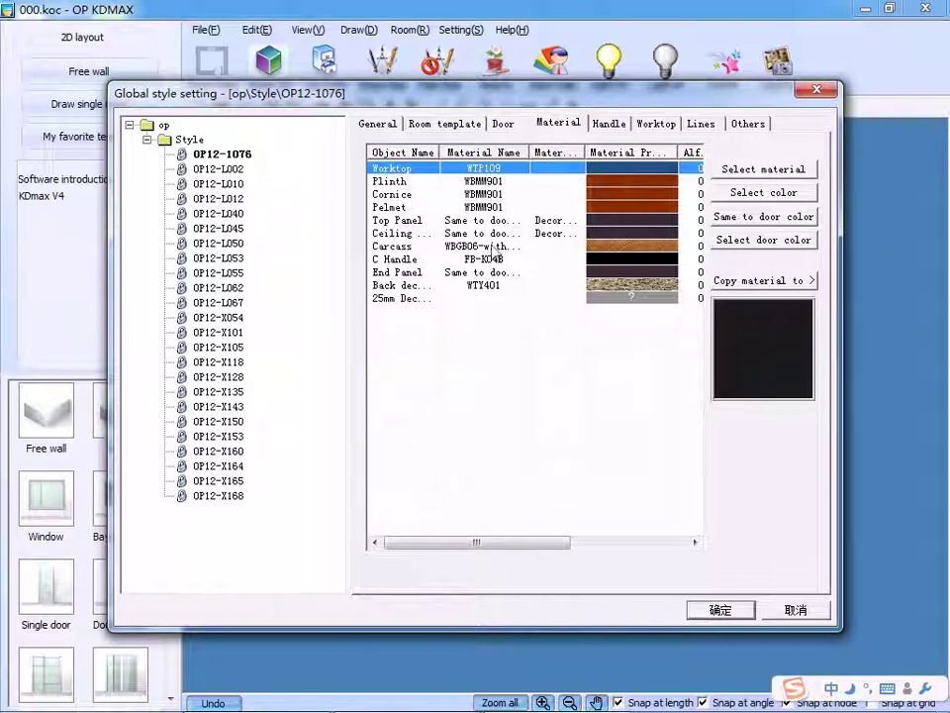
click(754, 173)
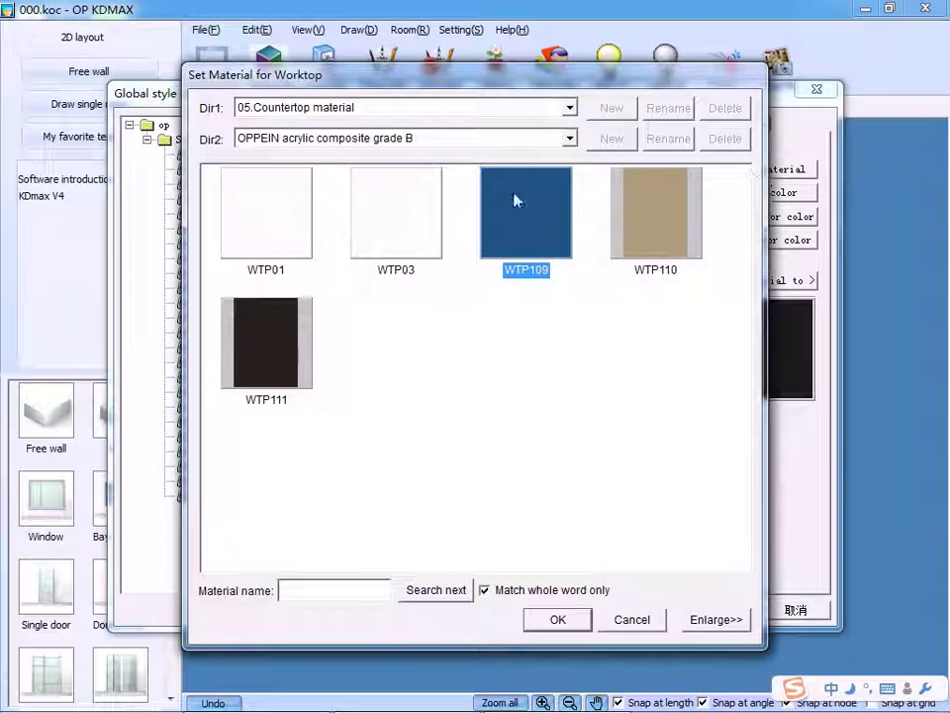
click(262, 224)
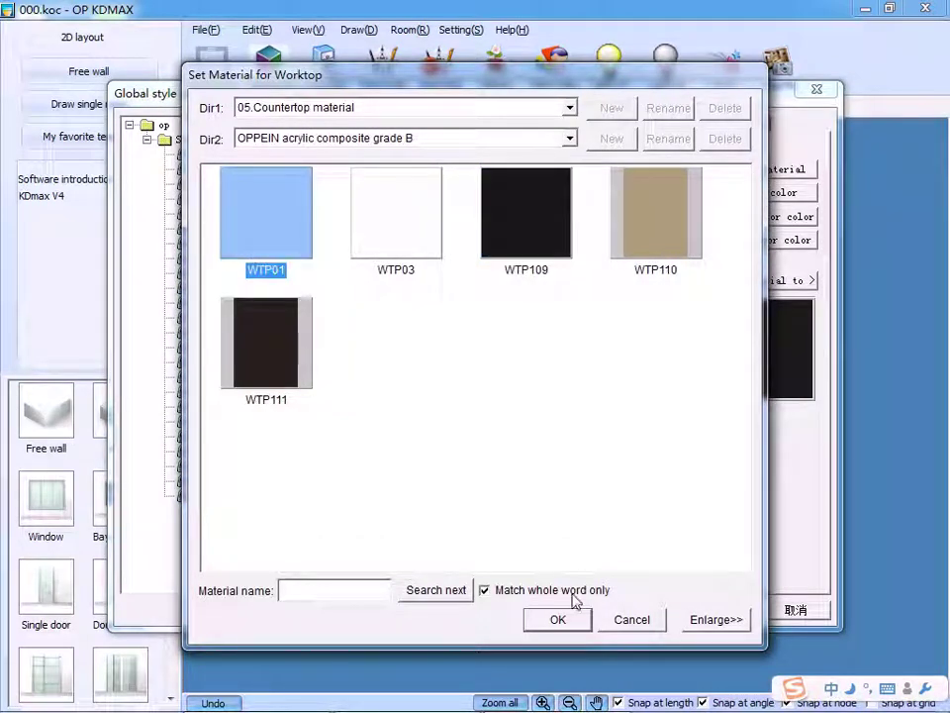
click(567, 623)
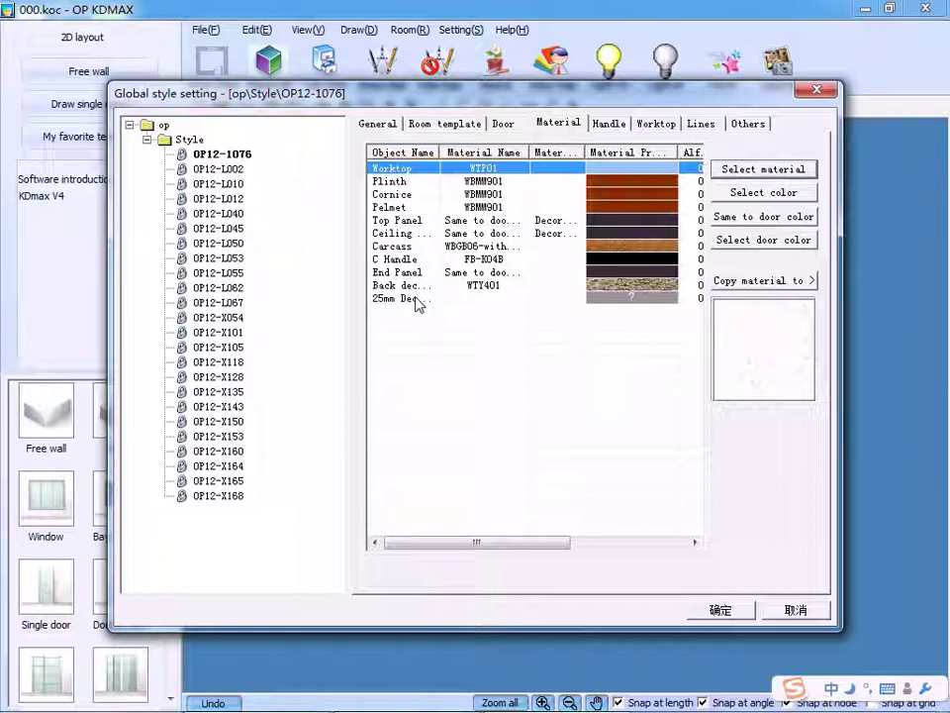
Make the Plinth, Cornice, Felmet and Top Panel match the door colour
click(672, 182)
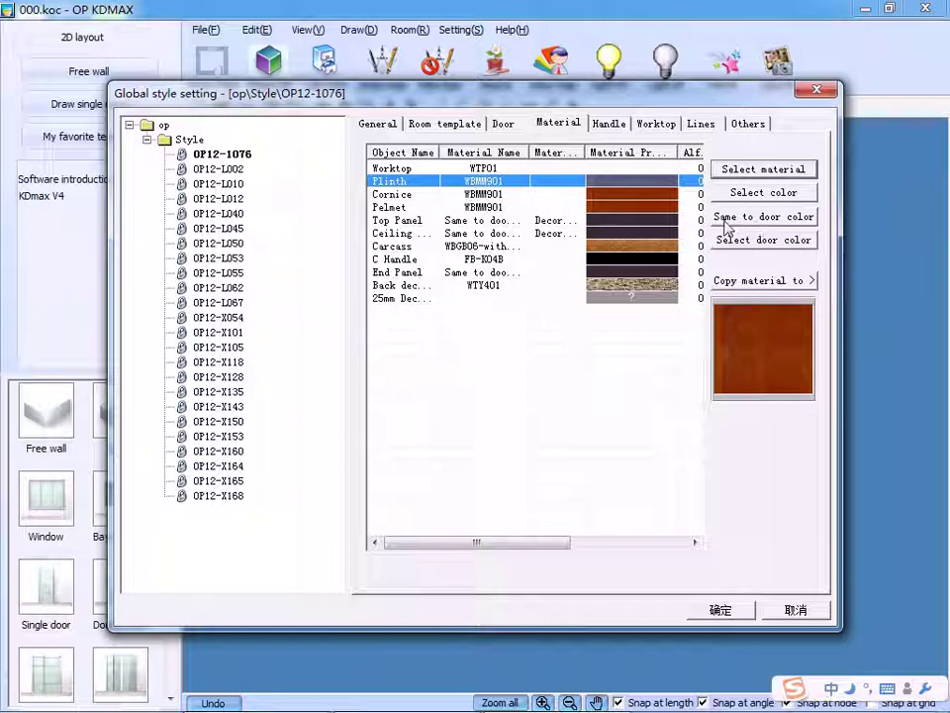
click(762, 216)
click(662, 194)
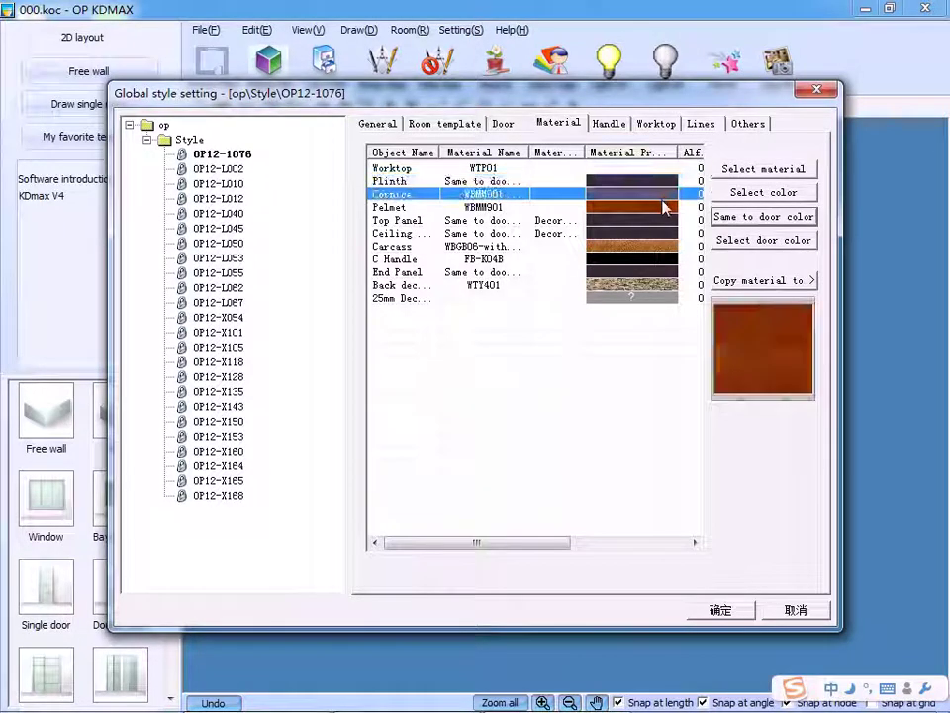
click(737, 216)
click(663, 207)
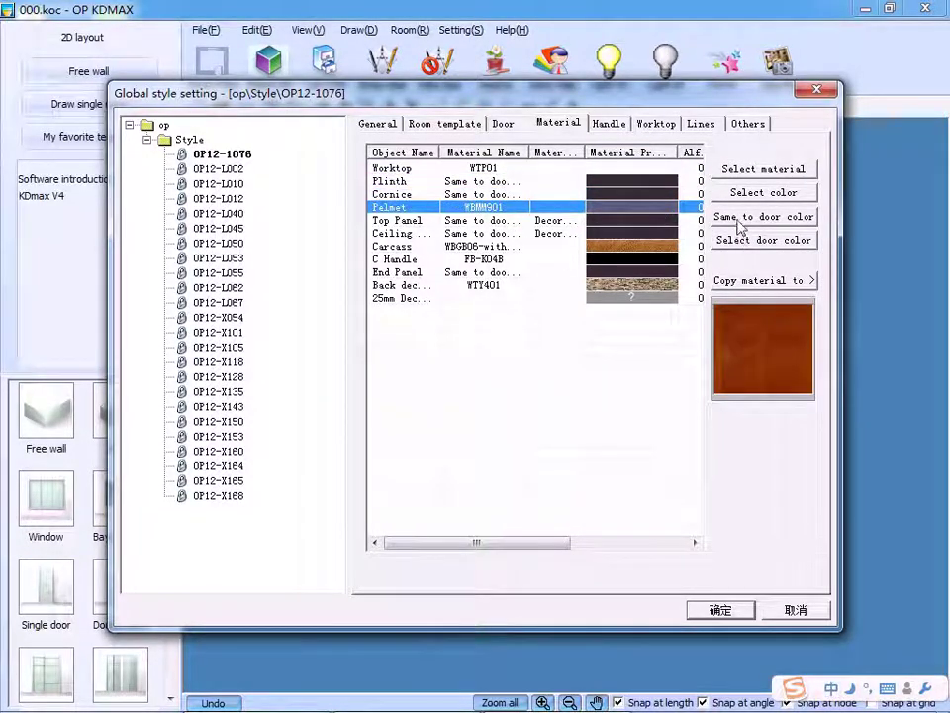
click(714, 220)
click(714, 220)
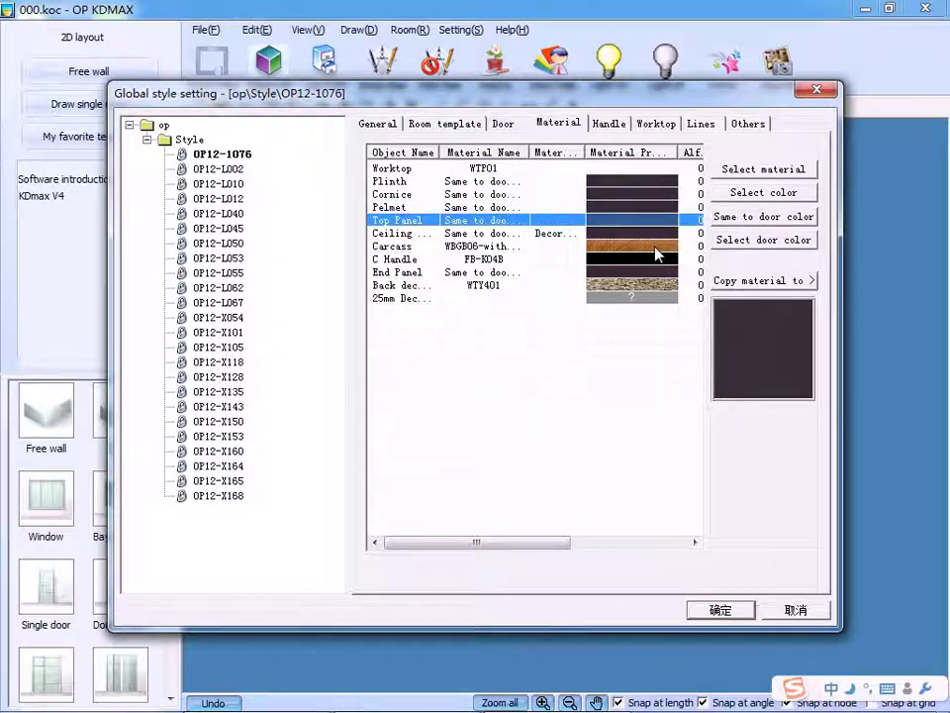
Make the Carcass, C Handle, Back dec. and 25mm Dec. match the door colour
click(657, 245)
click(728, 215)
click(653, 259)
click(742, 216)
click(663, 284)
click(756, 218)
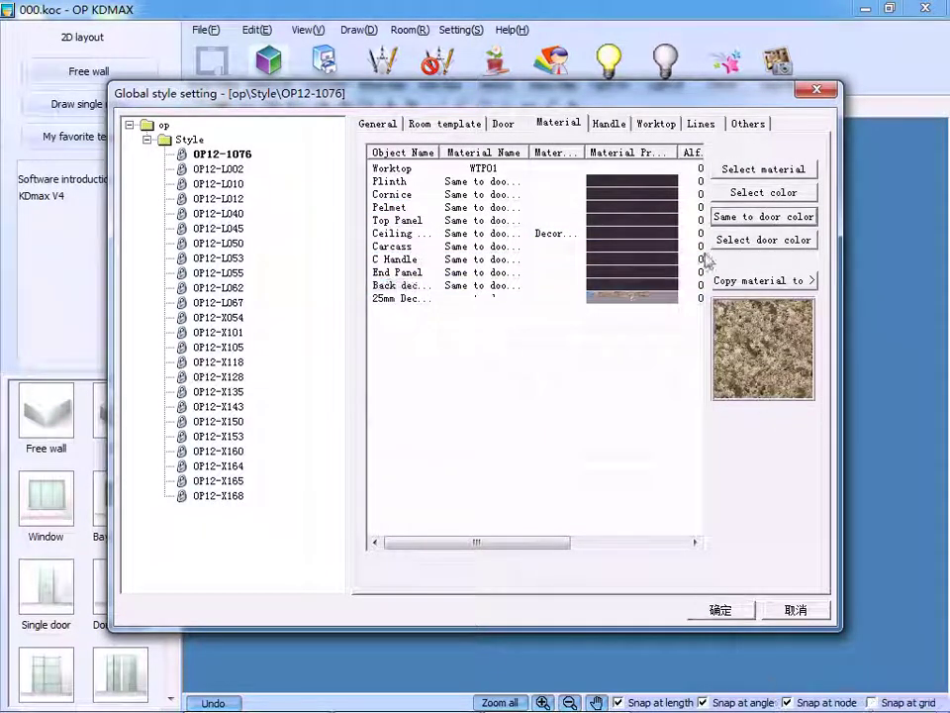
click(664, 298)
click(737, 217)
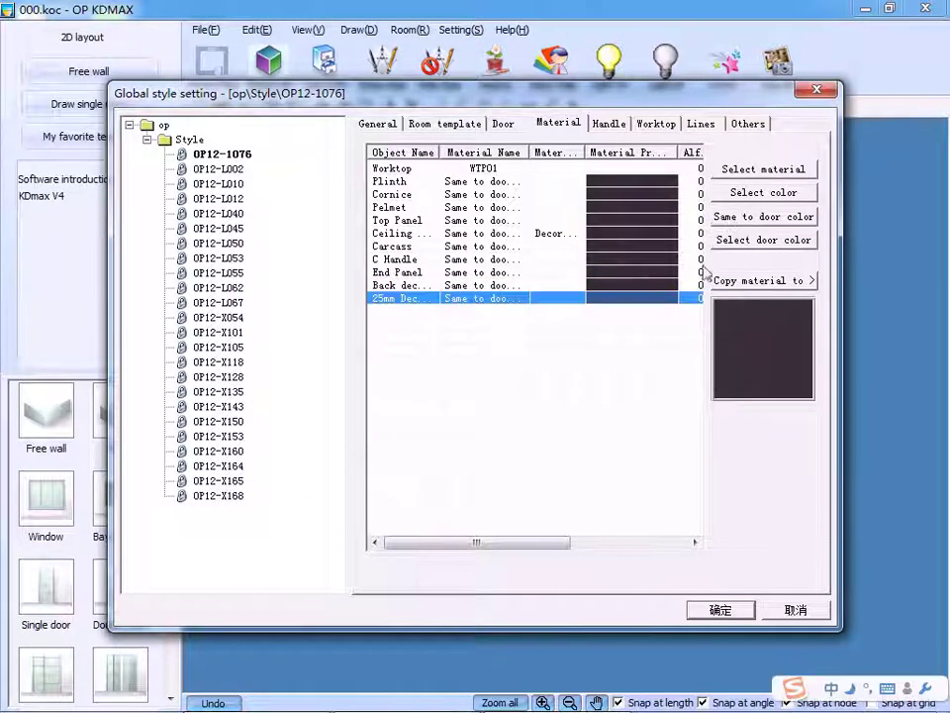
click(681, 342)
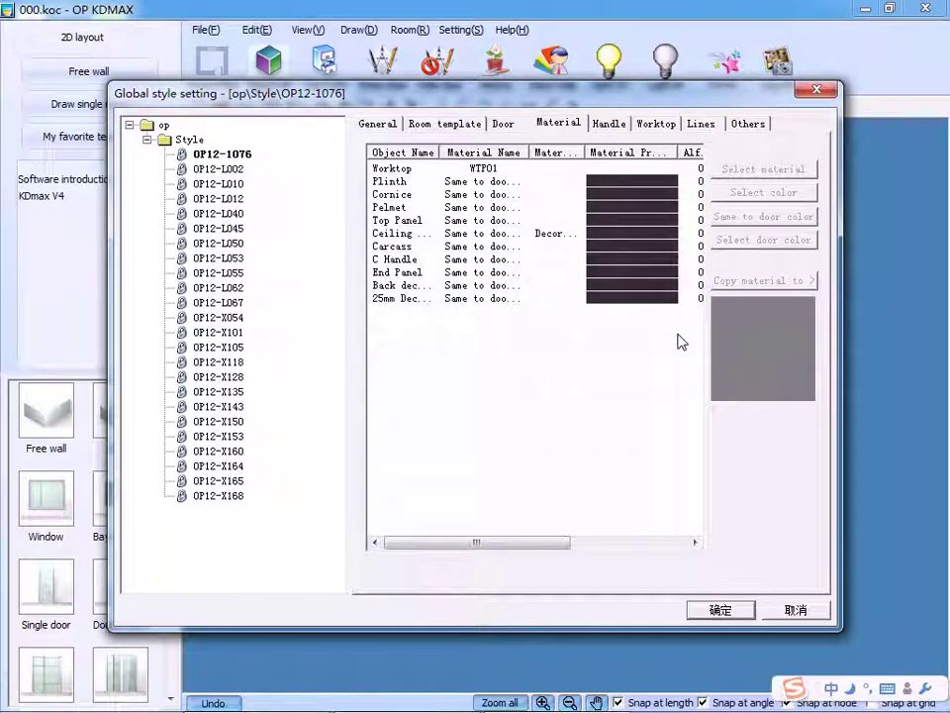
Fit Handle LJ627B 20x485x35 to rotary doors and copy it to up-open, sliding and drawer handles
click(607, 124)
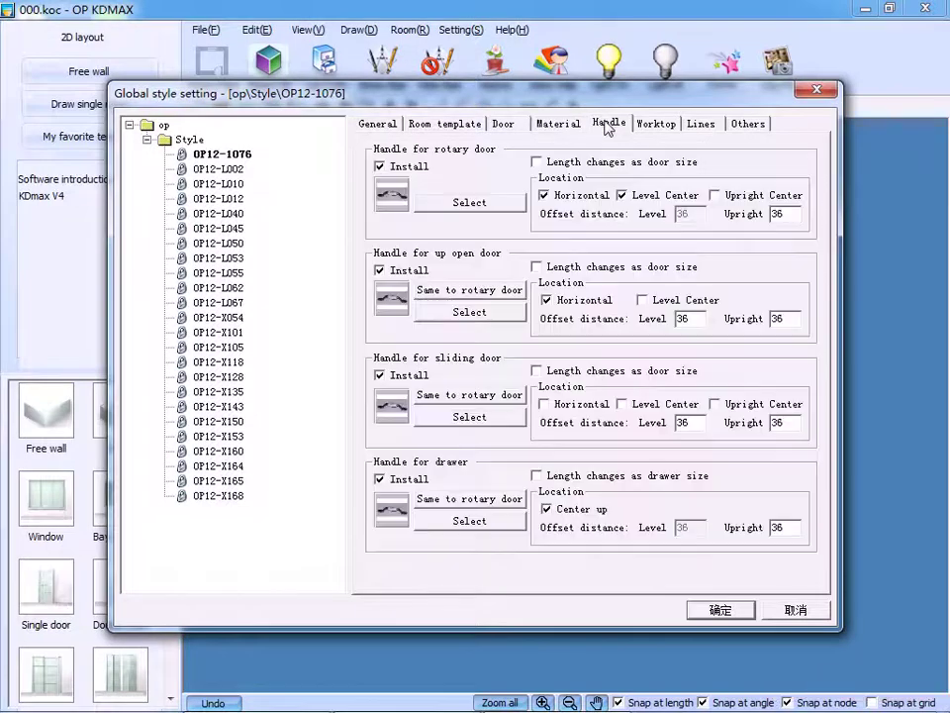
click(467, 202)
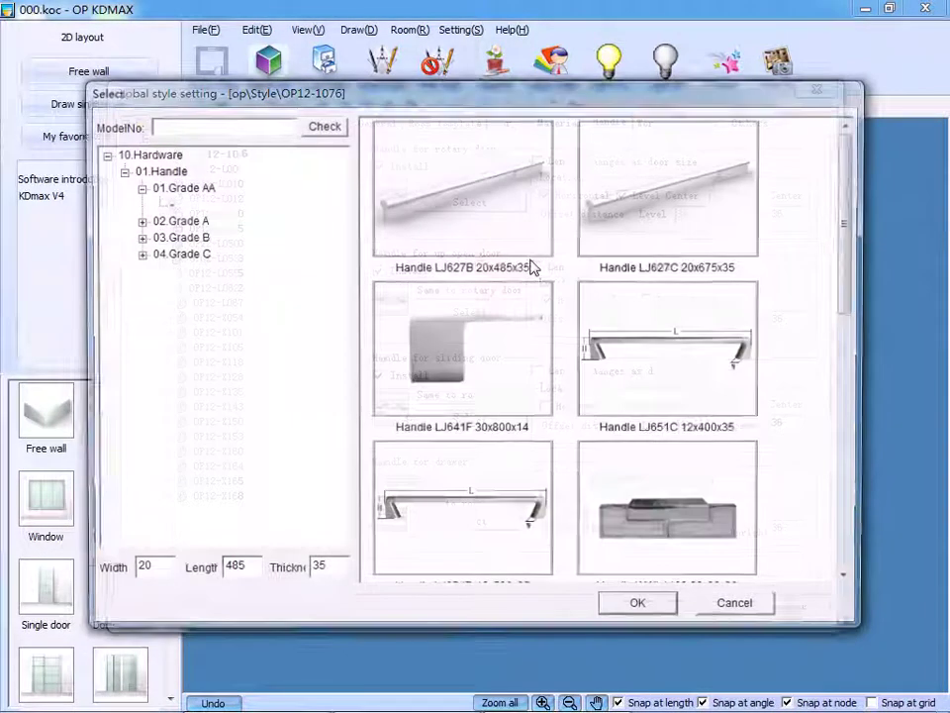
click(474, 247)
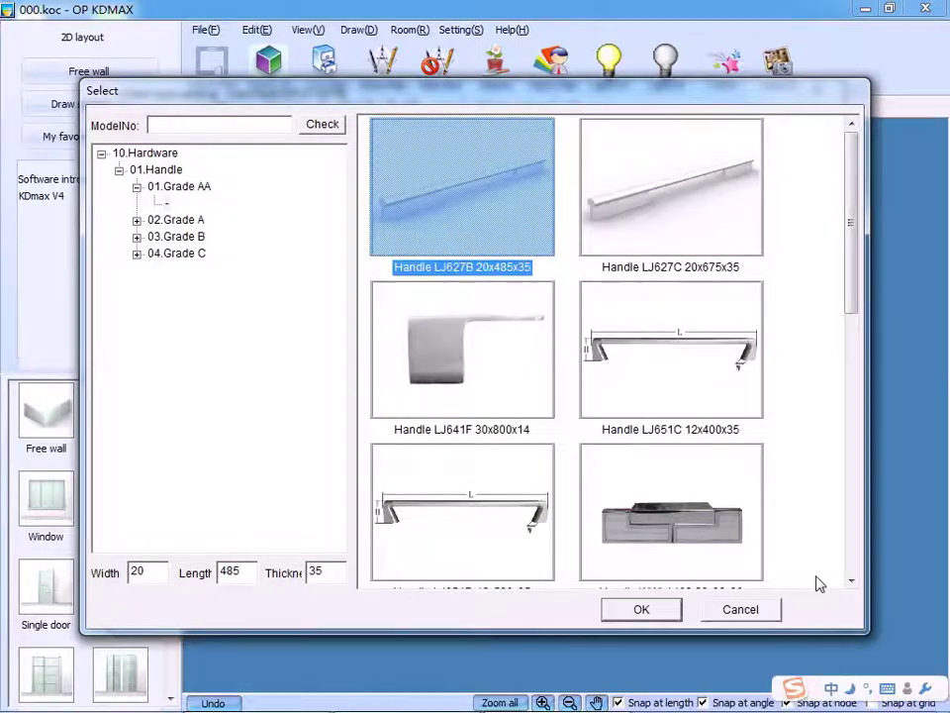
click(641, 610)
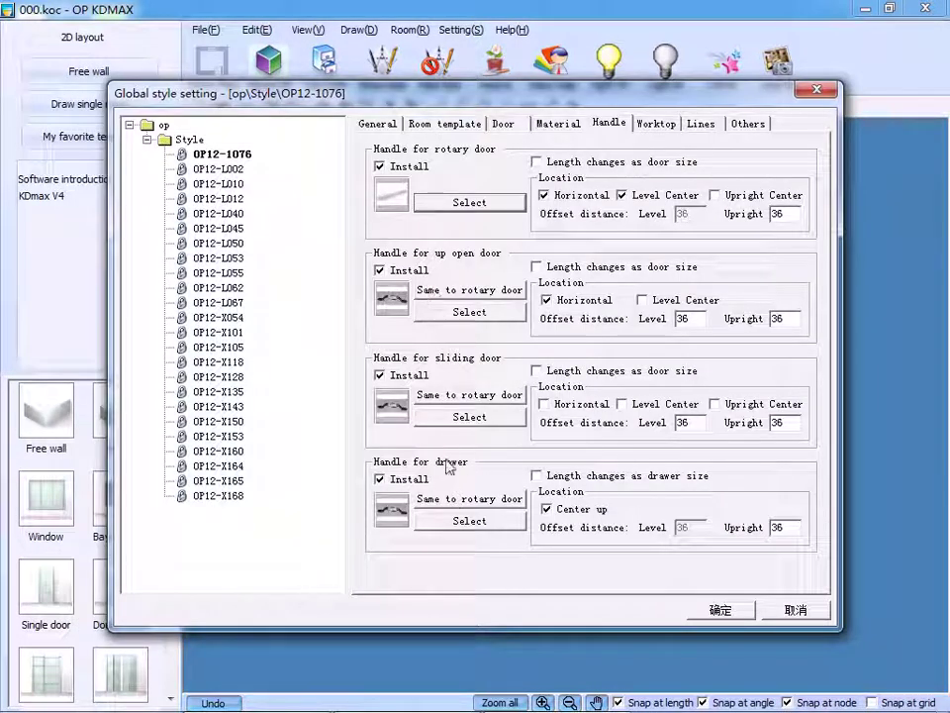
click(450, 291)
click(469, 394)
click(485, 500)
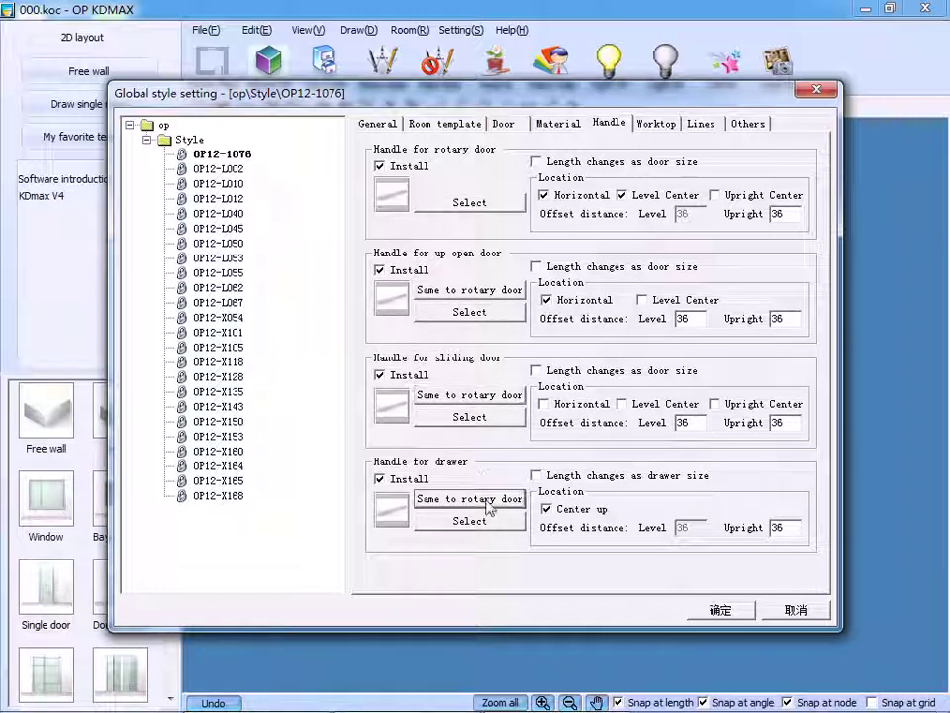
Give the worktop a 4#(S-R38) front edge and a thickness of 25
click(655, 125)
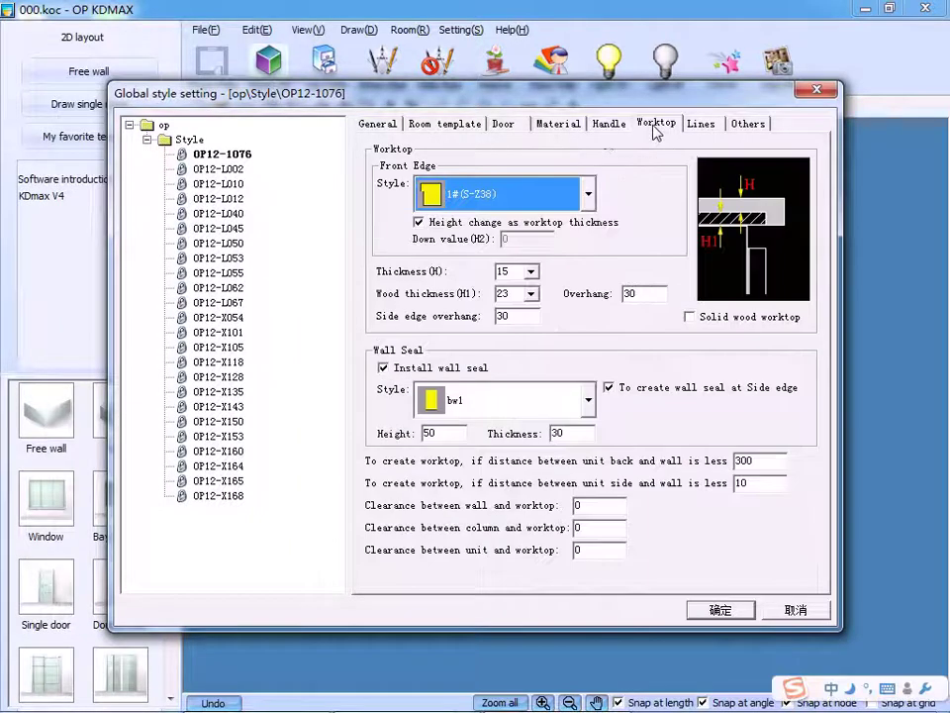
click(493, 197)
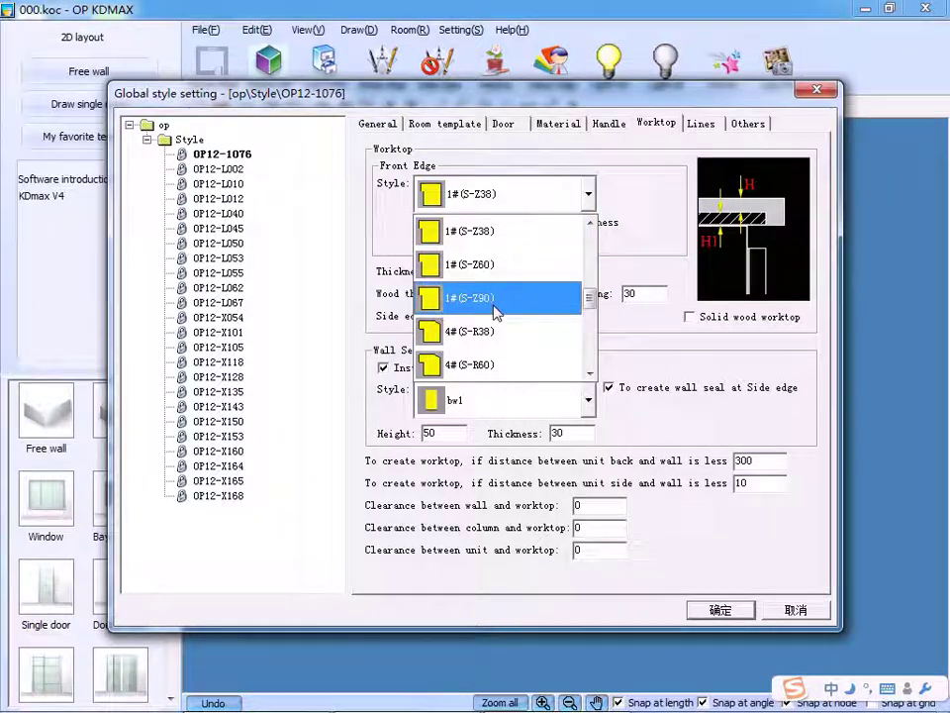
click(497, 338)
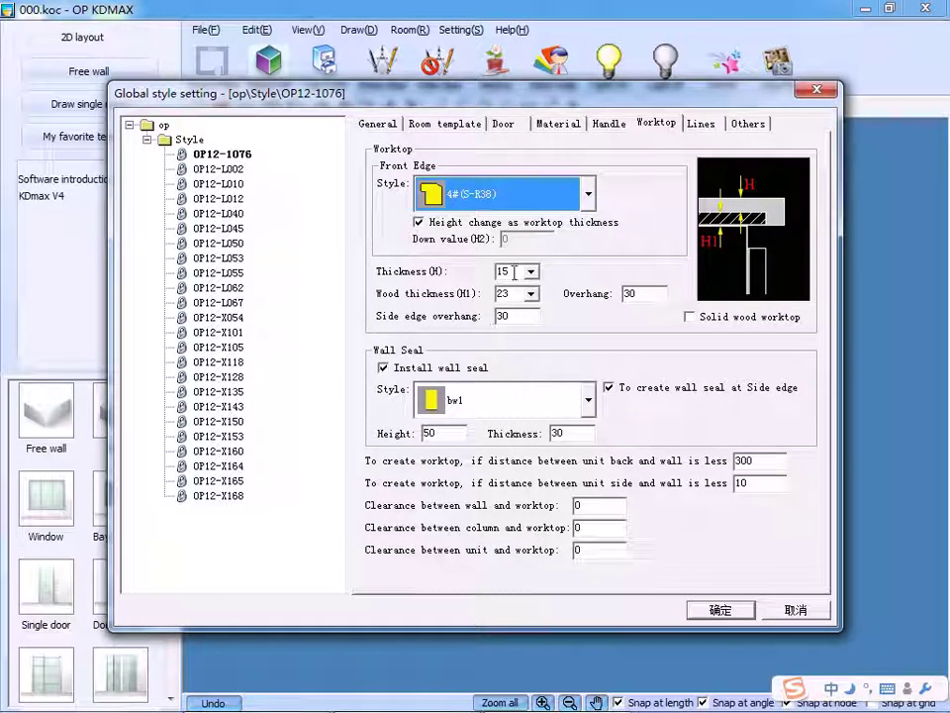
drag(514, 272, 498, 277)
text(25)
Set the worktop wood thickness to 10 and the wall seal to bw3
drag(515, 293, 450, 299)
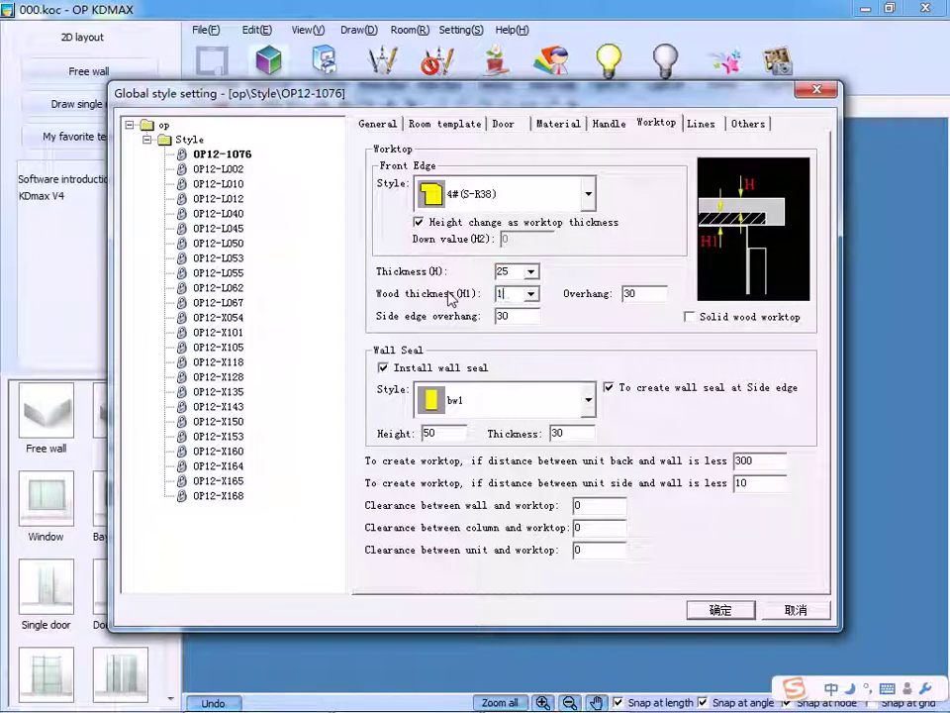
click(479, 400)
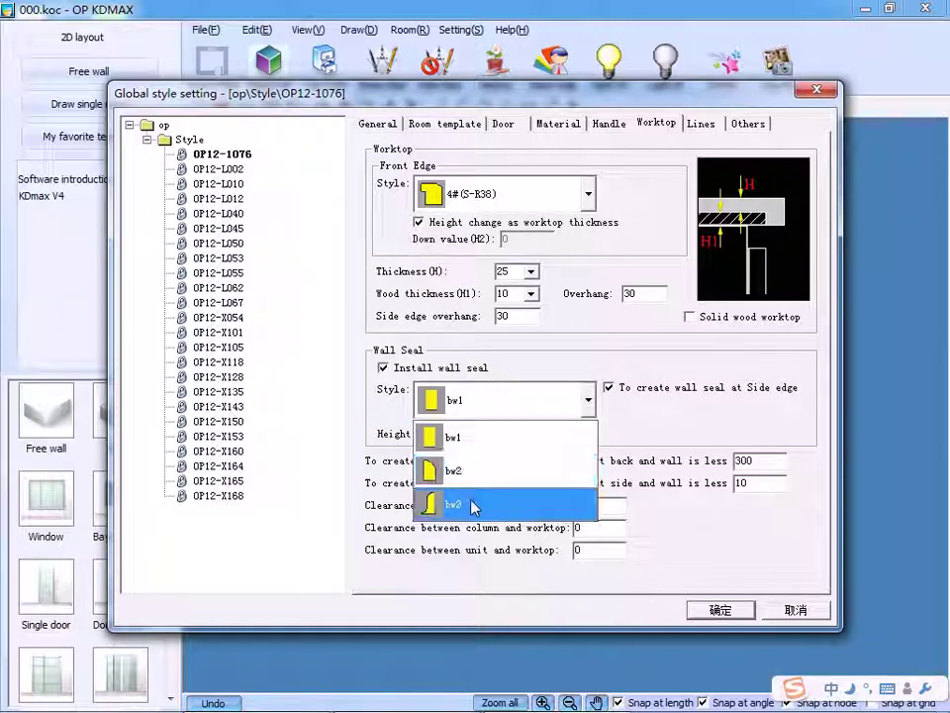
click(475, 511)
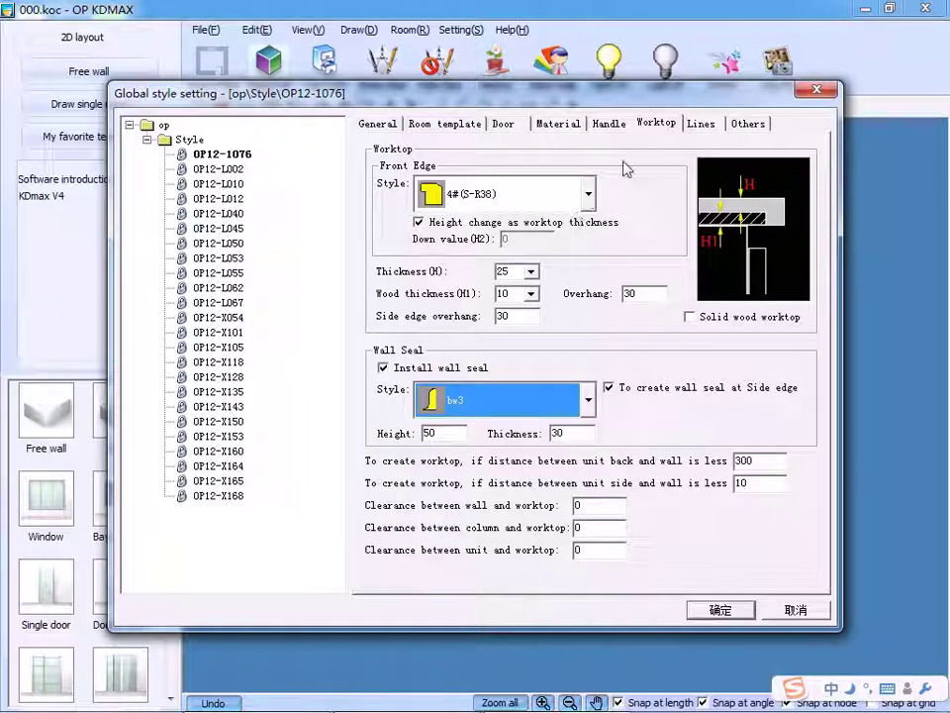
click(702, 125)
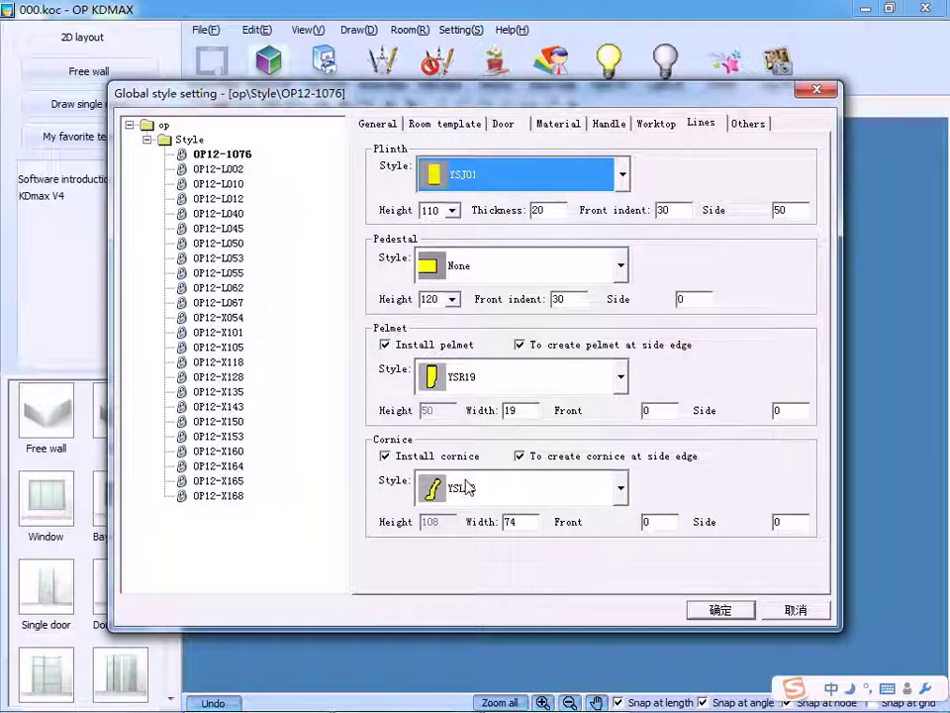
Set the pelmet style to YSR18 and the cornice style to YSL34
click(471, 174)
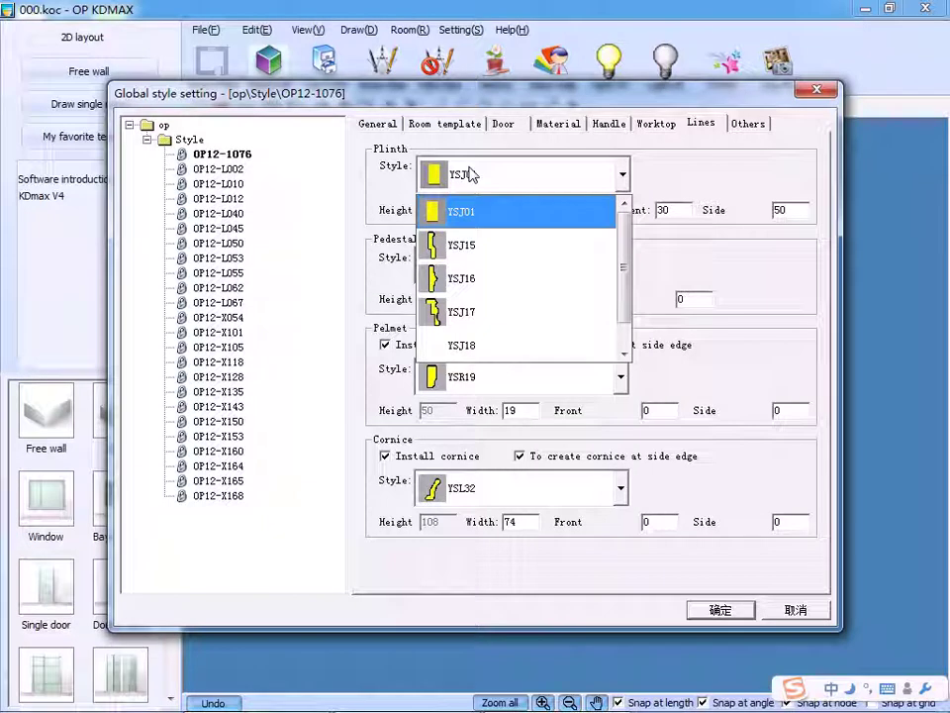
click(461, 245)
click(430, 210)
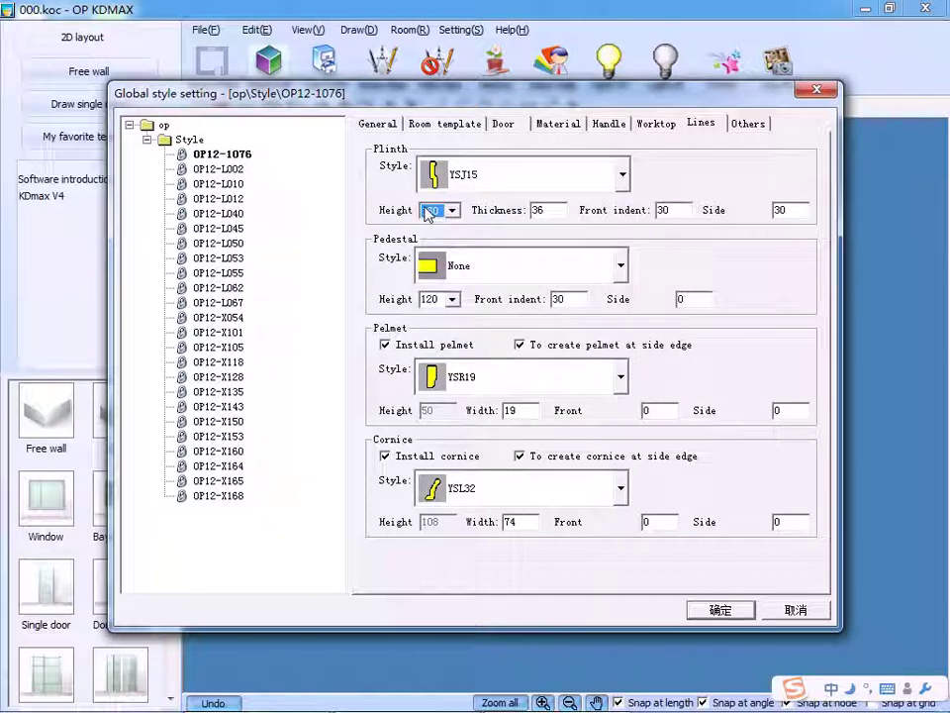
click(475, 380)
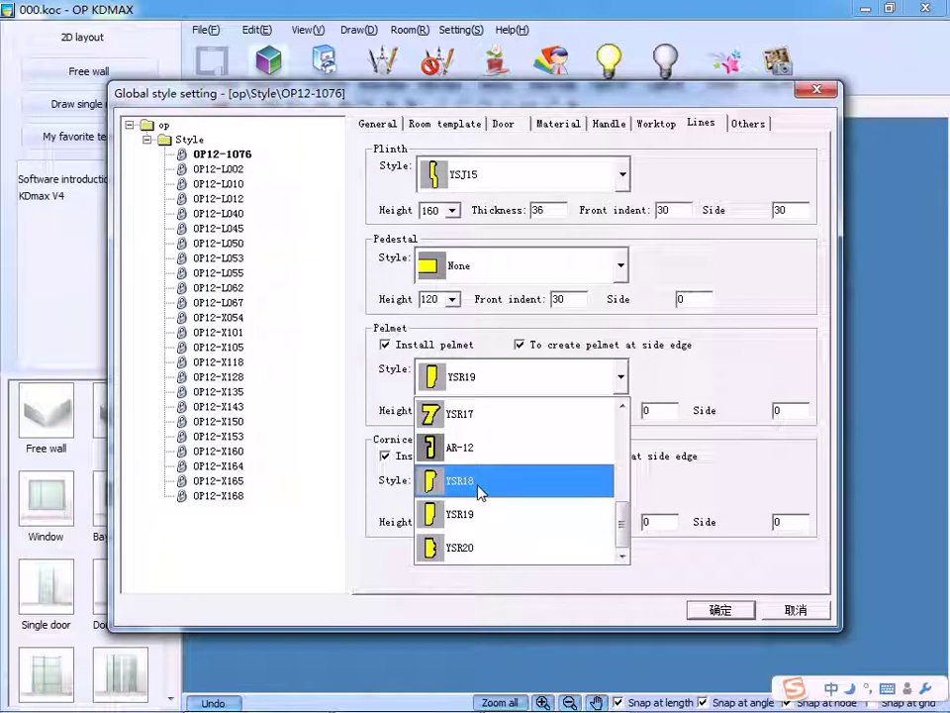
click(479, 485)
click(496, 487)
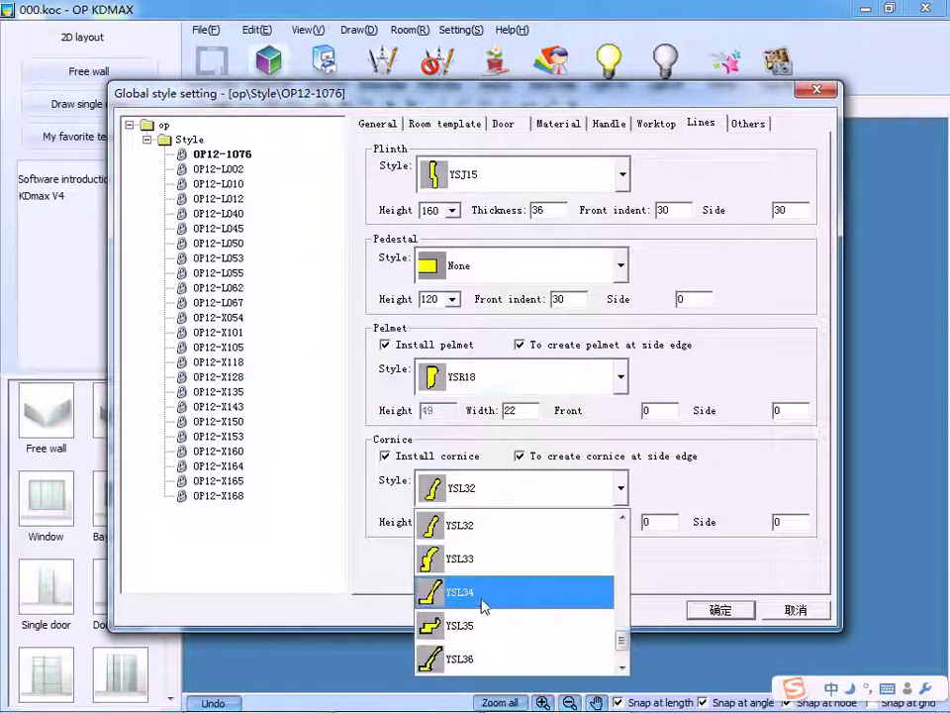
click(484, 596)
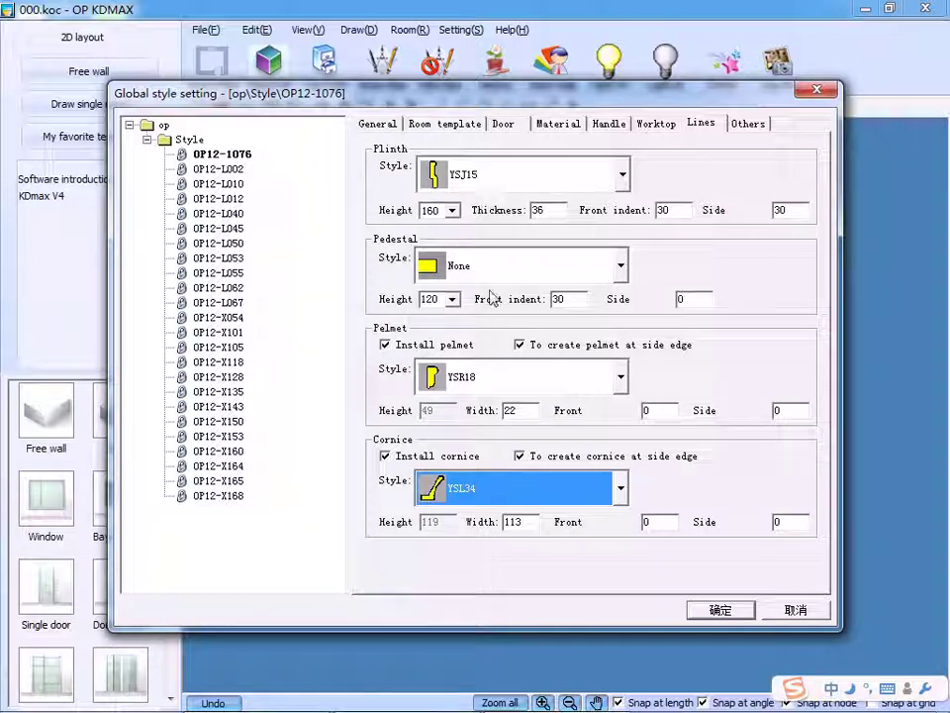
Return the plinth style to YSJ01 with a height of 110
click(475, 177)
drag(619, 282, 619, 222)
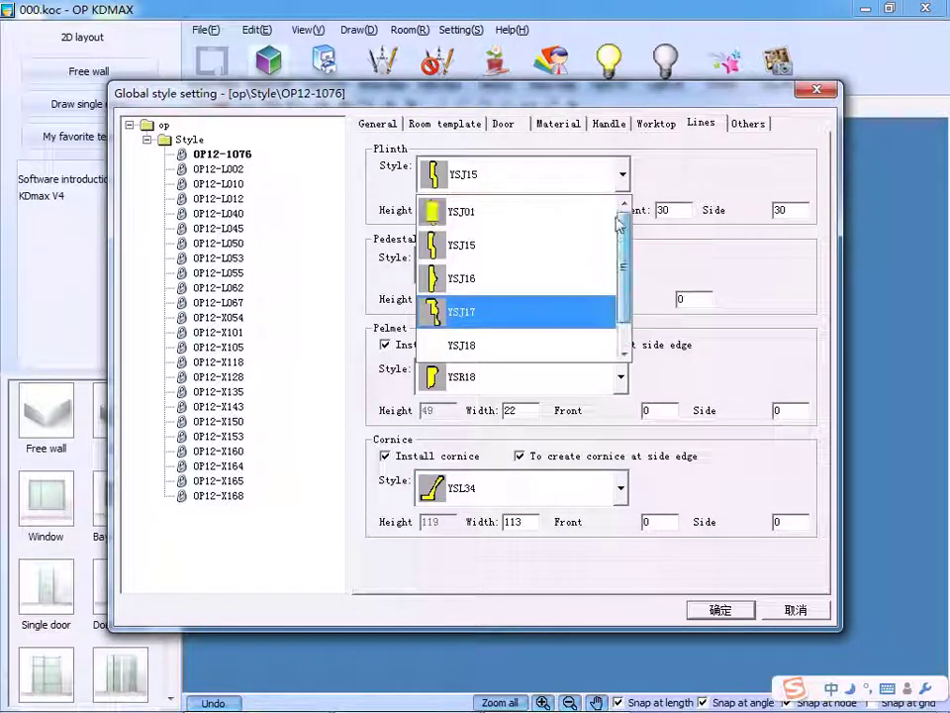
click(478, 214)
click(440, 211)
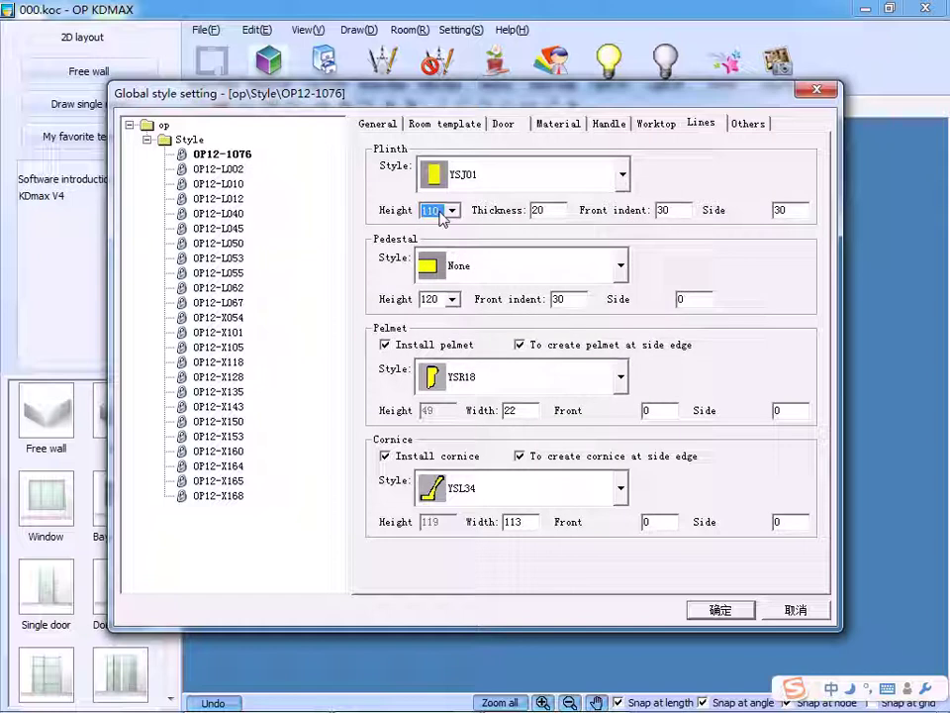
click(440, 226)
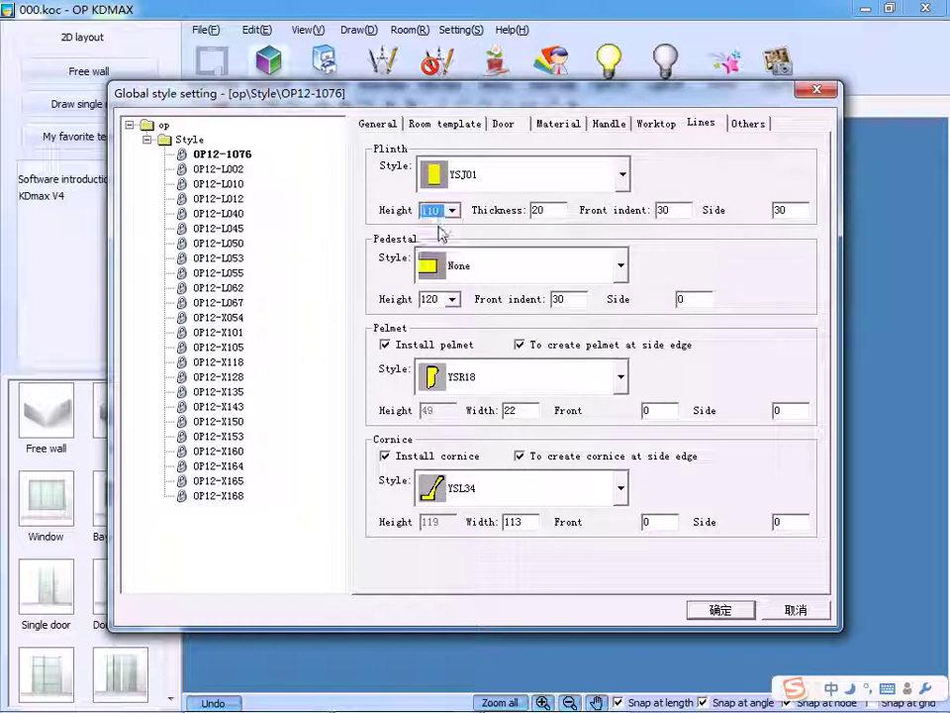
Set the wall unit elevation to 1500 and apply the global style settings
click(747, 124)
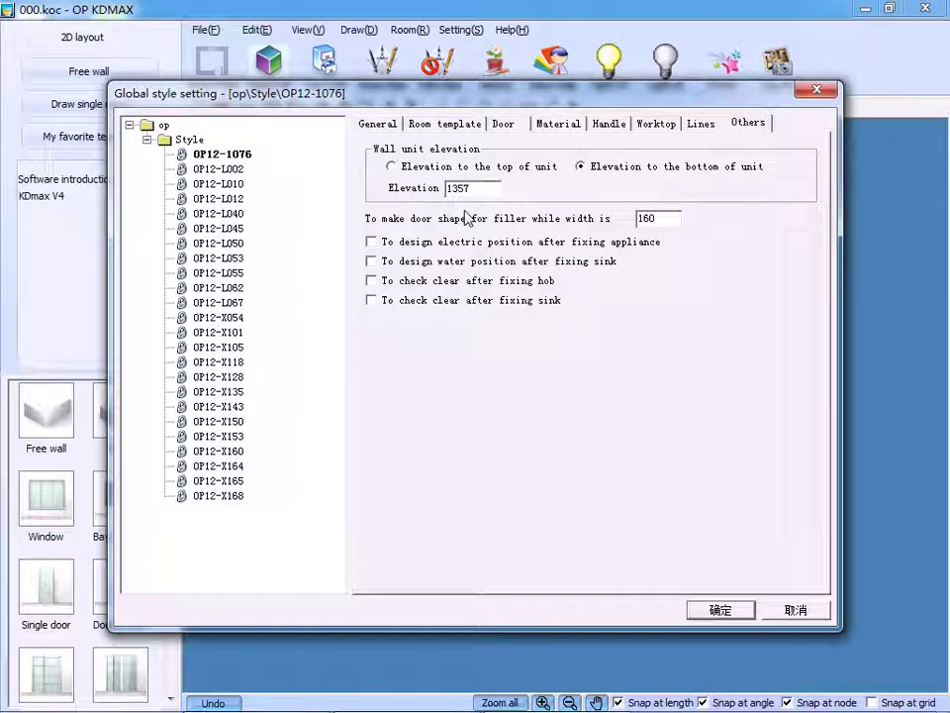
drag(467, 189, 444, 189)
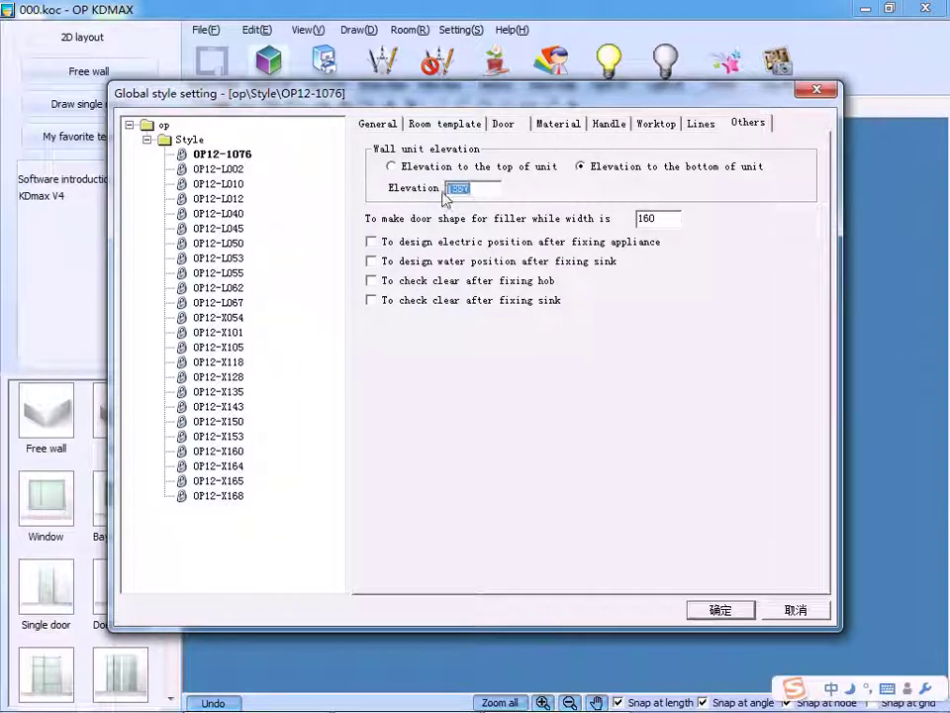
text(1500)
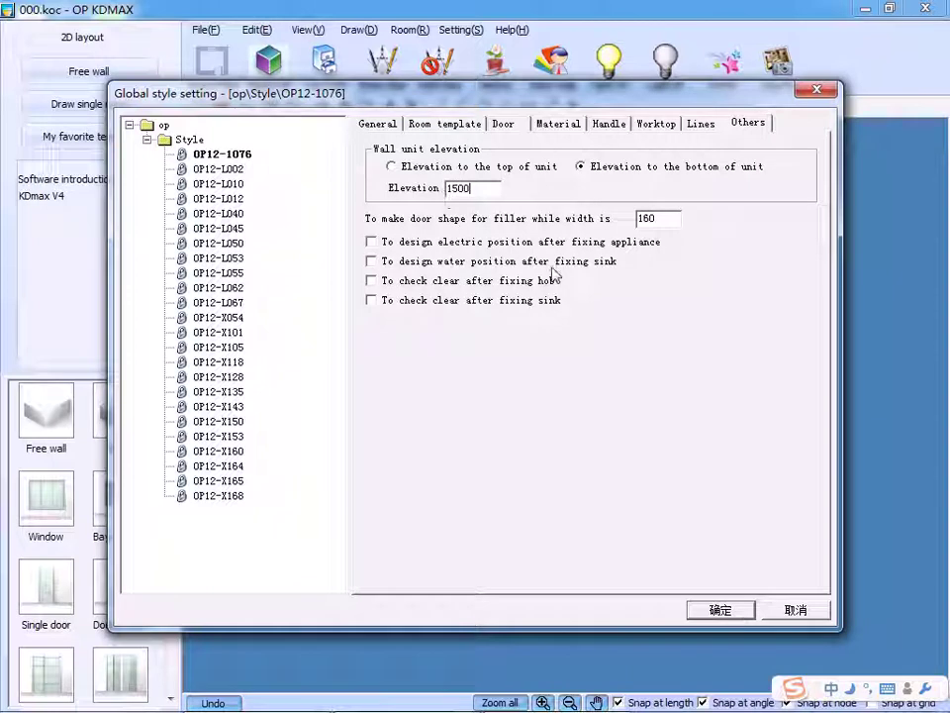
click(720, 610)
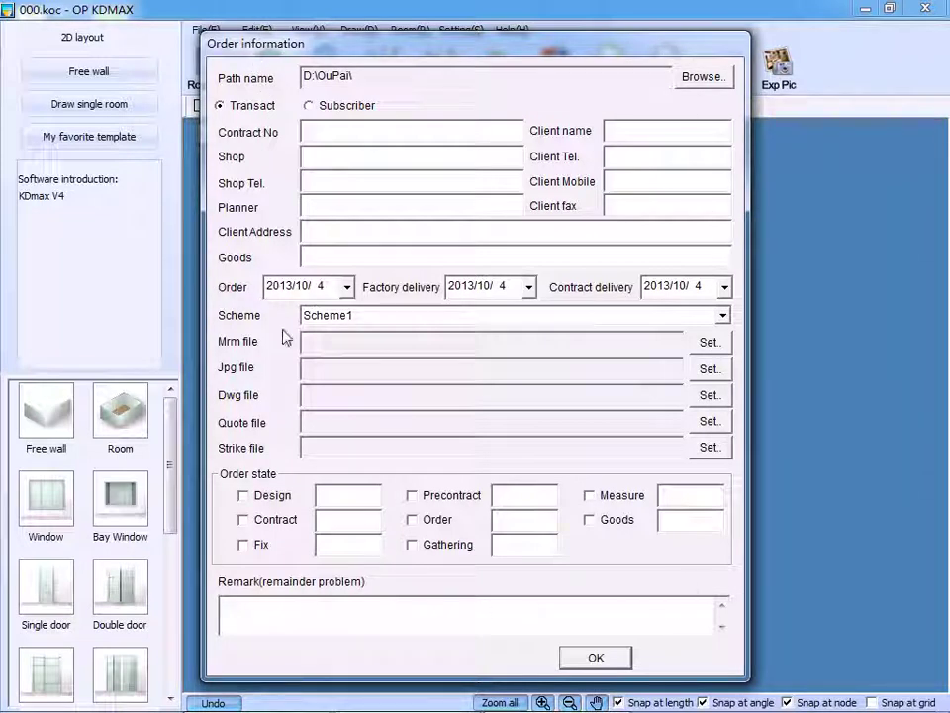
Fill in the order's contract number and client name
click(313, 128)
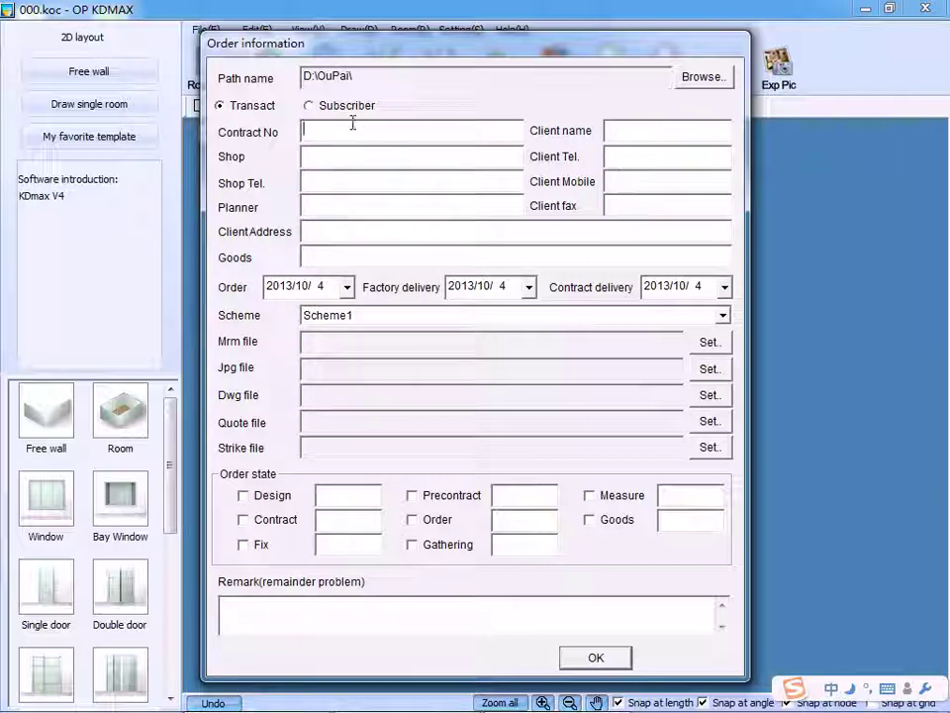
text(a)
click(611, 129)
text(a)
Save the order, allow copying the texture files, and confirm the a.koc room scene
click(597, 657)
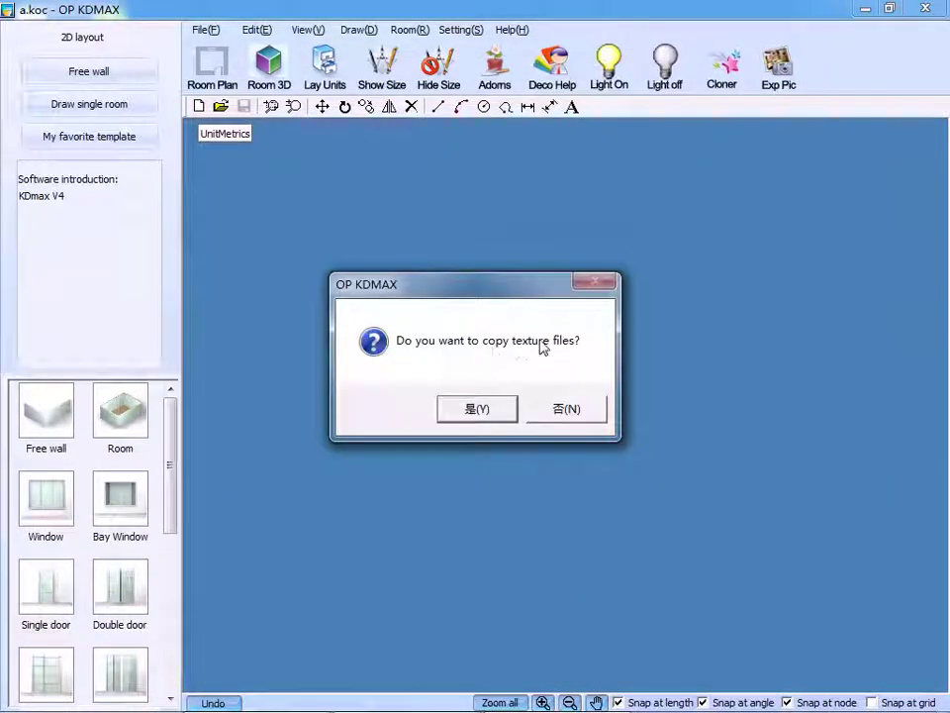
click(477, 409)
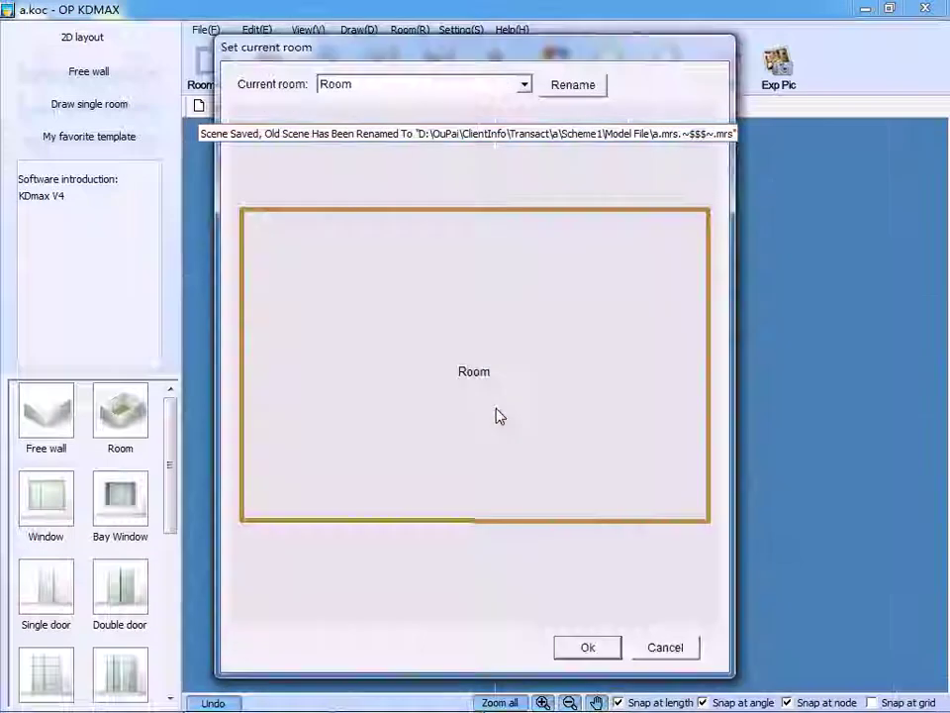
click(590, 647)
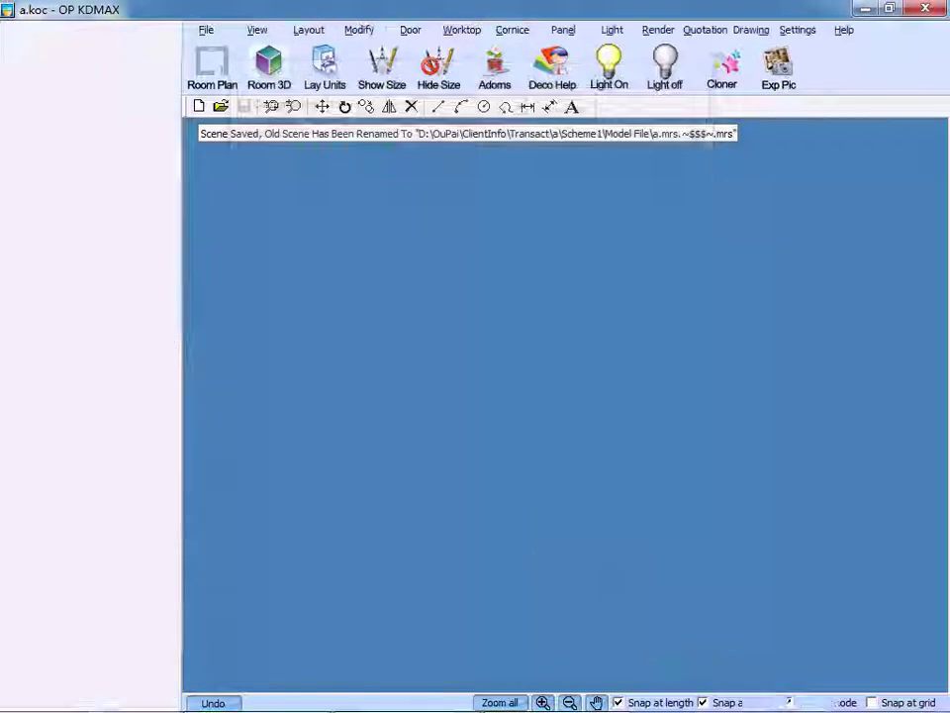